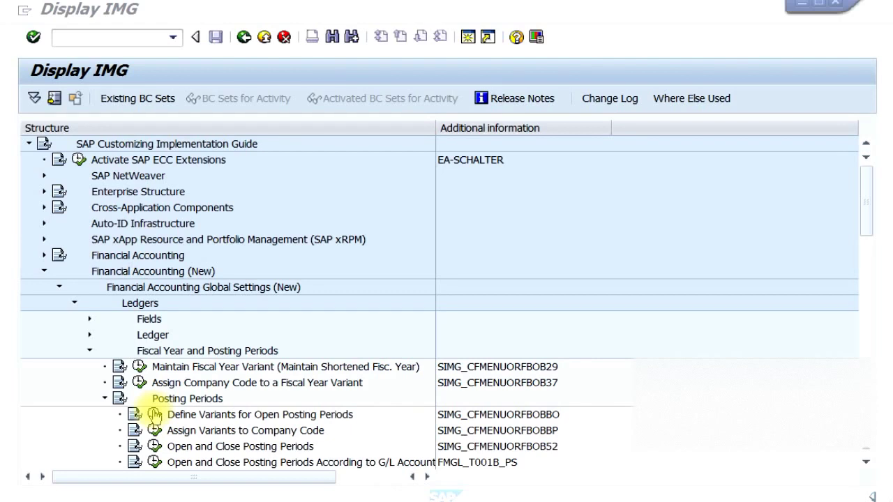
Define a posting period variant ZPP1 named "Posting Period Variant 1", save it to the proposed customizing request, and return to the implementation guide.
click(154, 415)
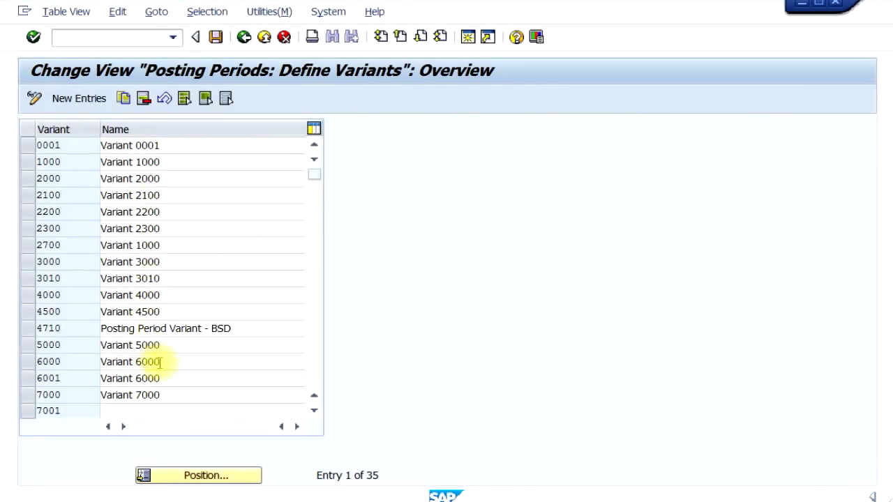
click(98, 102)
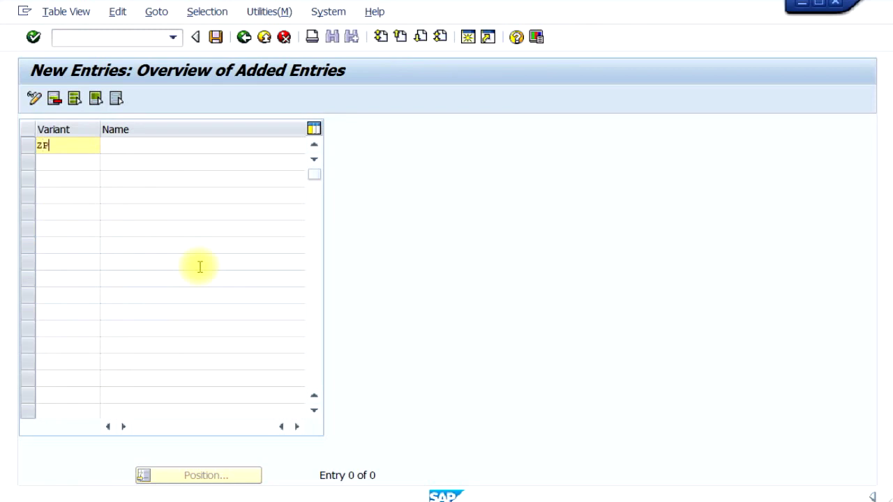
key(Tab)
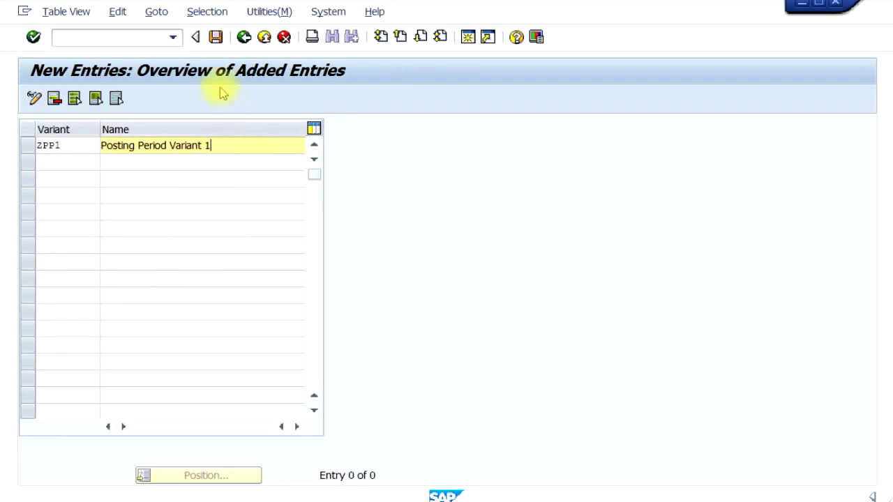
click(215, 37)
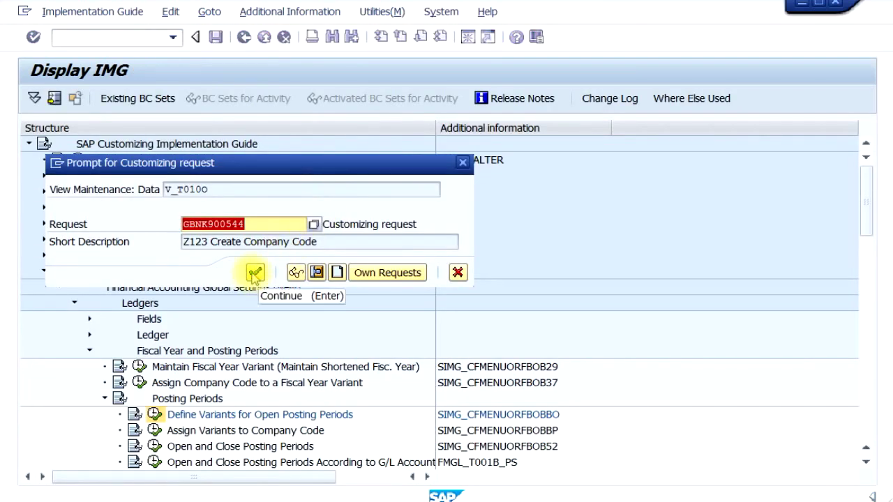
click(254, 273)
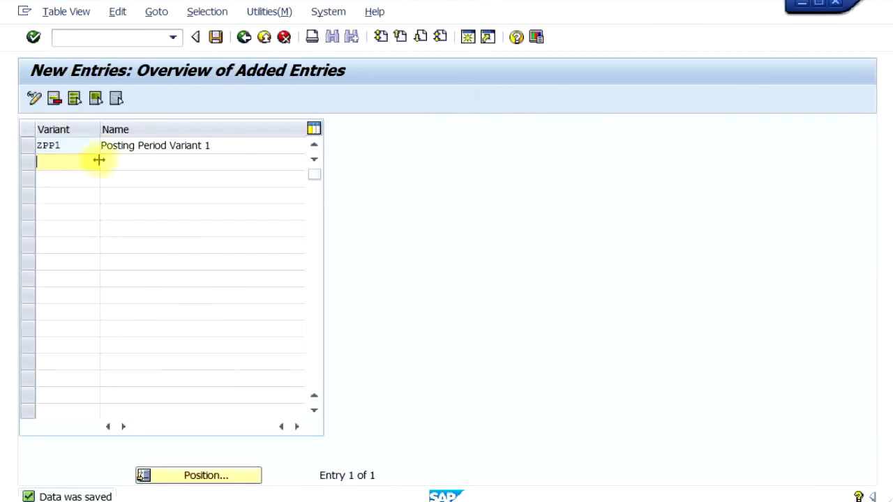
click(244, 37)
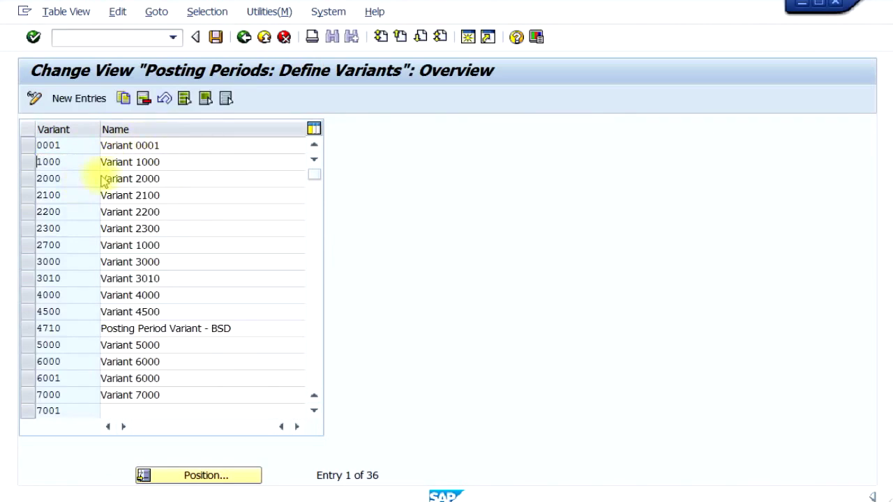
click(244, 37)
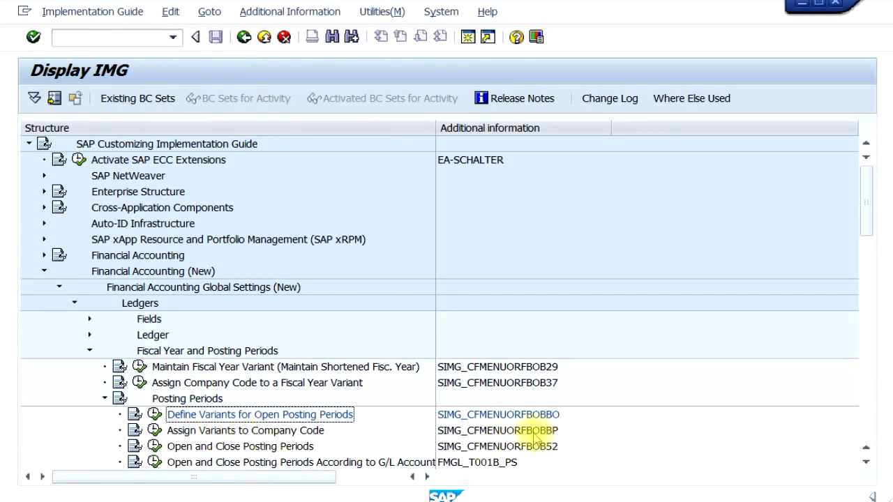
Assign posting period variant ZPP1 to company code Z123, save it to the proposed customizing request, and return to the implementation guide.
click(154, 431)
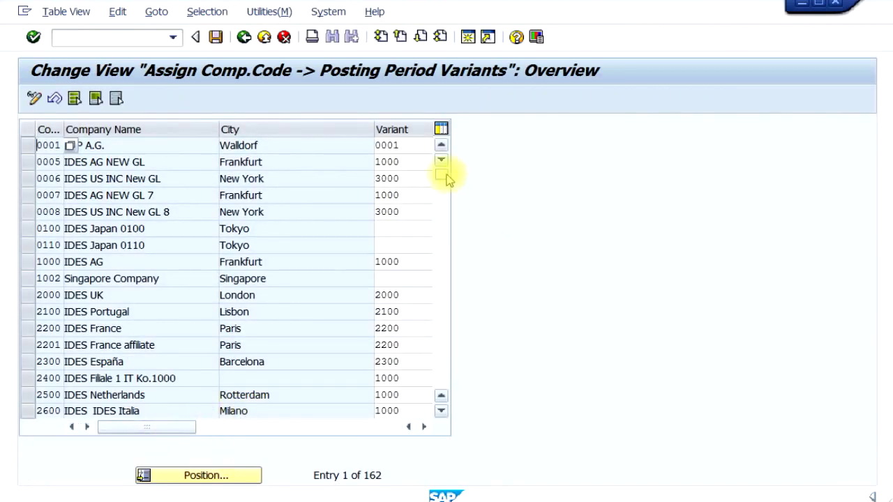
click(435, 387)
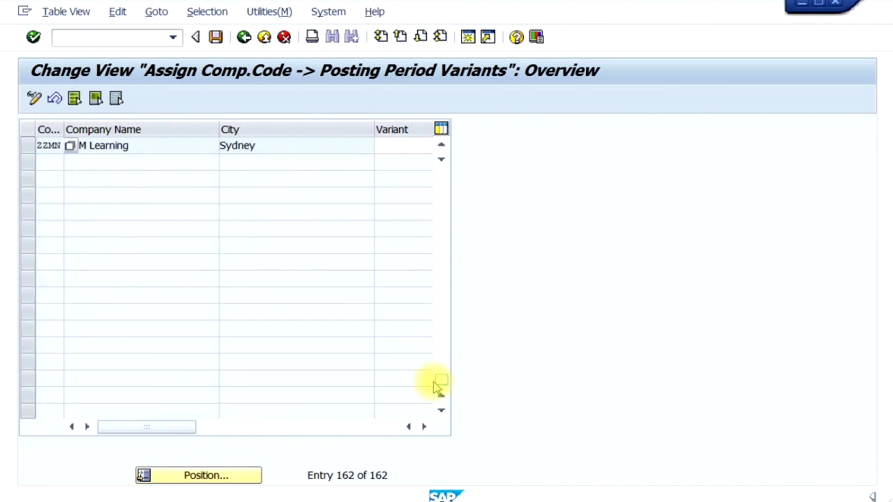
scroll(389, 300, up, 1)
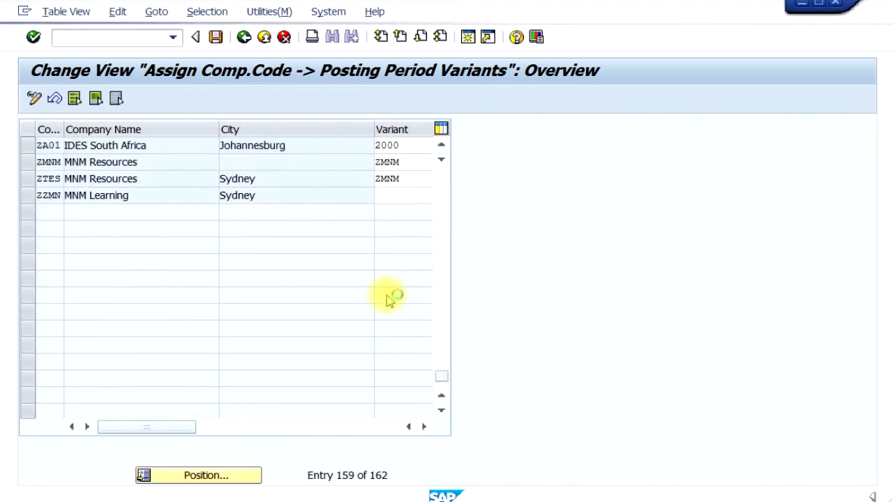
scroll(391, 299, up, 2)
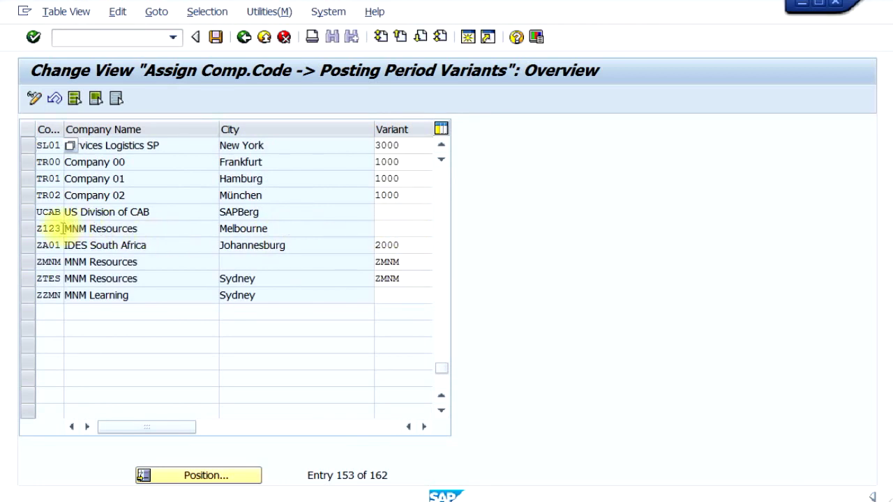
click(410, 228)
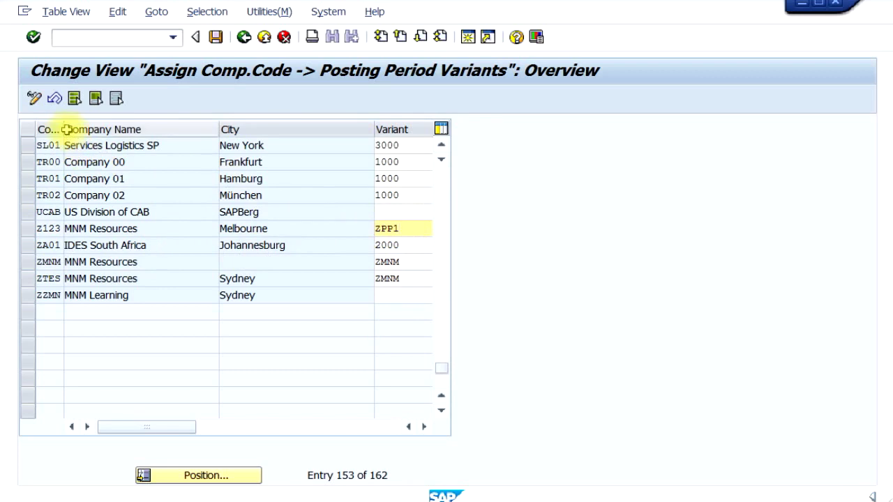
drag(61, 129, 81, 130)
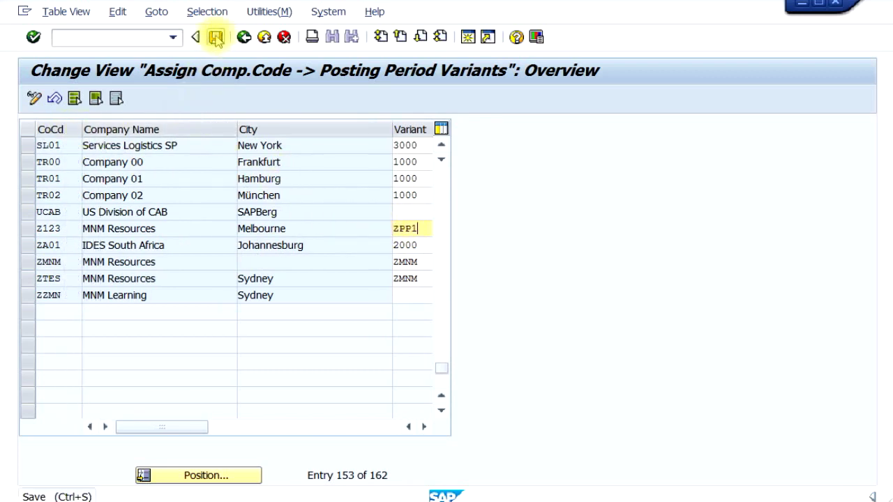
key(F3)
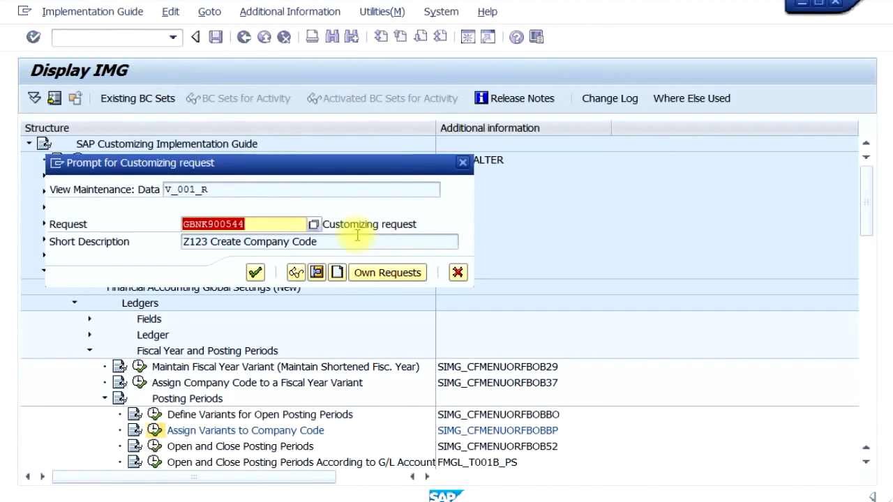
click(255, 272)
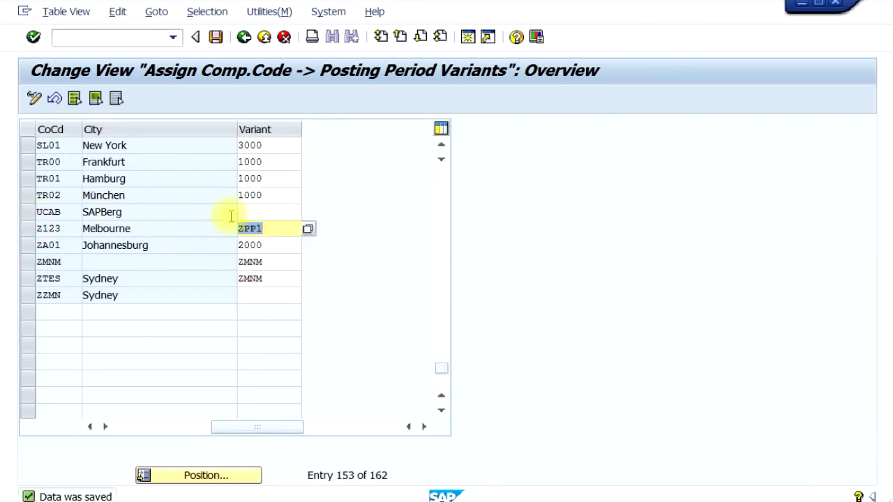
click(243, 37)
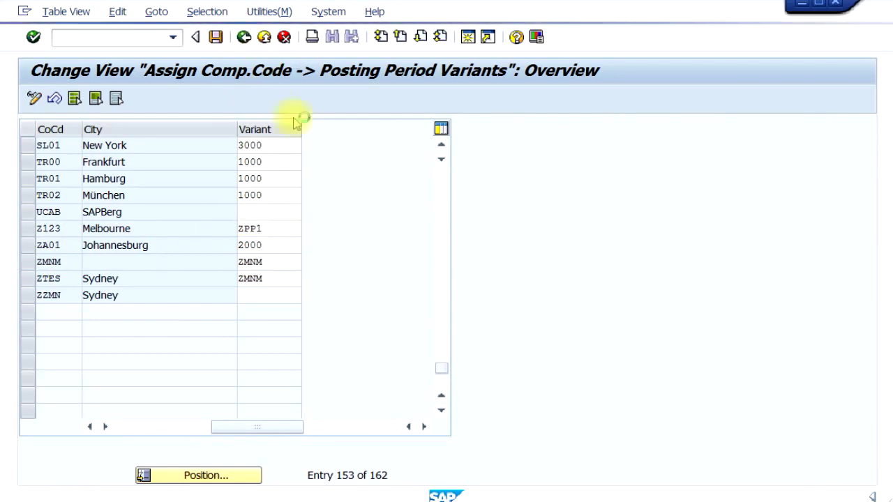
Open the Open and Close Posting Periods activity and look through the first variants' time intervals.
scroll(296, 433, down, 1)
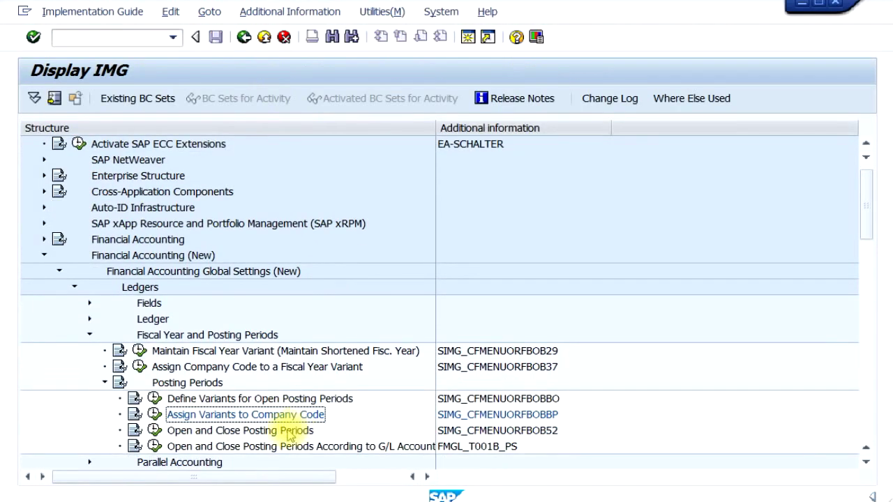
click(202, 432)
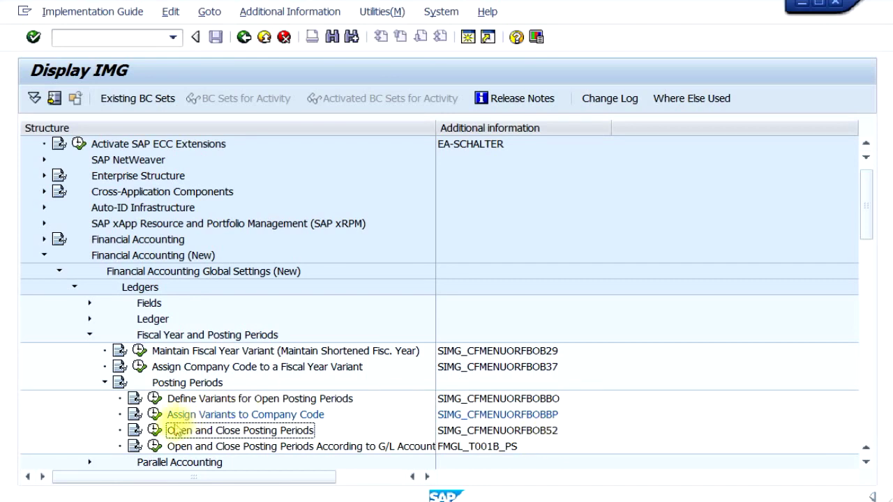
click(154, 430)
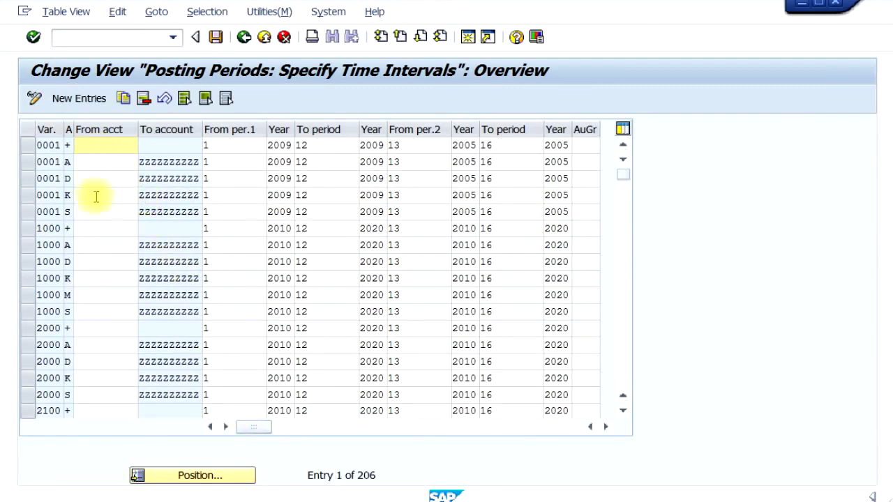
scroll(111, 222, down, 1)
scroll(109, 224, down, 1)
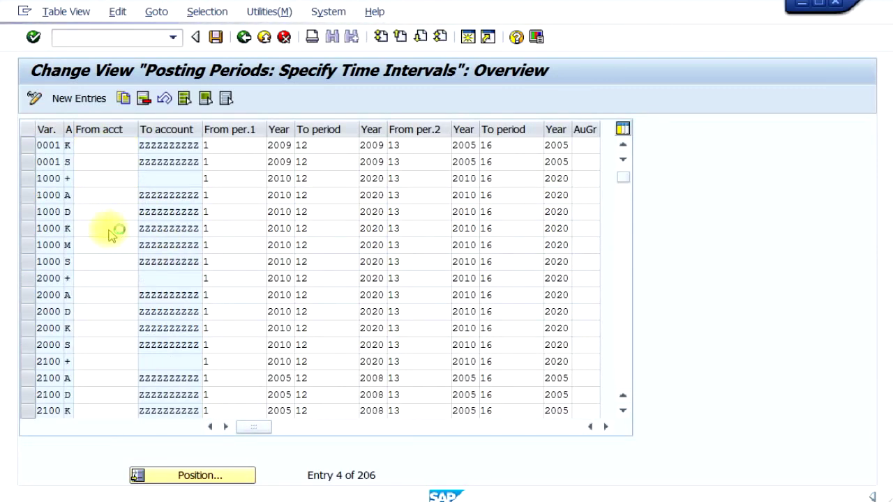
scroll(162, 200, up, 2)
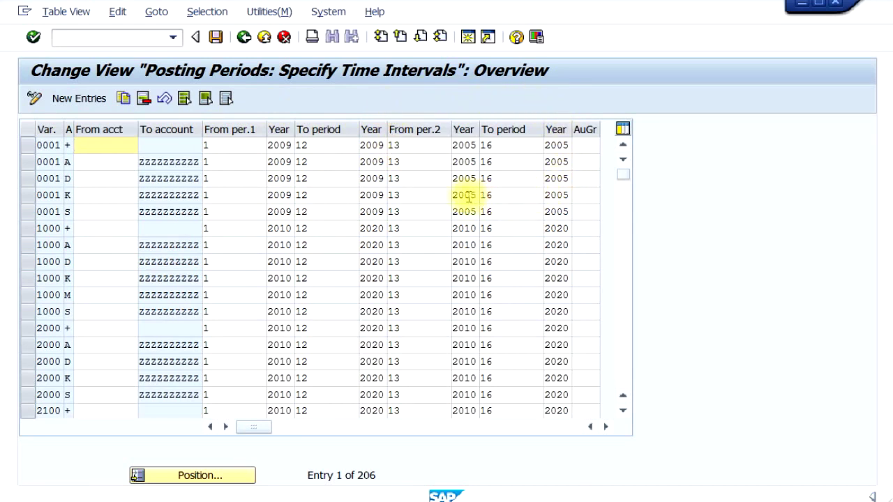
Try authorization group A123 on the + entry of variant 0001 and clear it again.
click(594, 145)
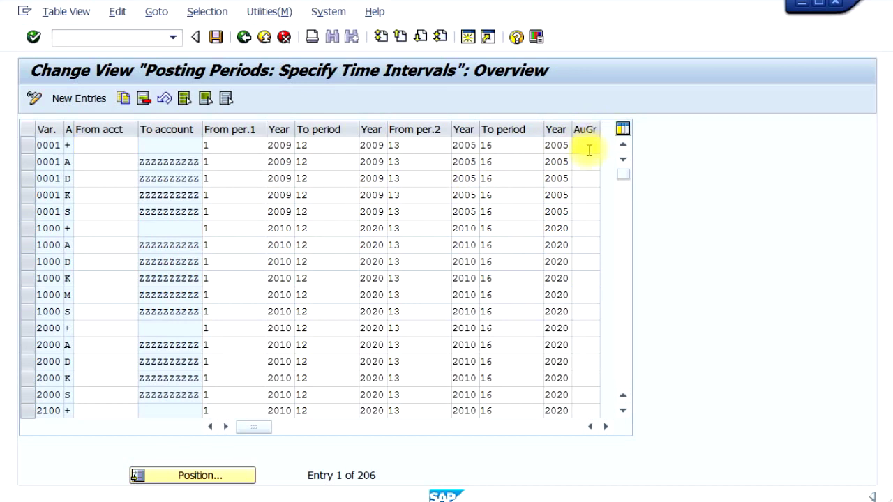
click(570, 146)
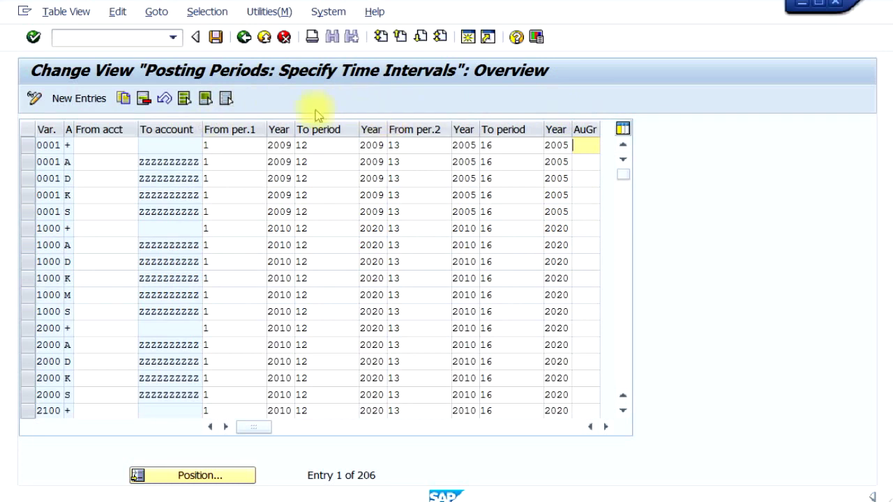
click(578, 147)
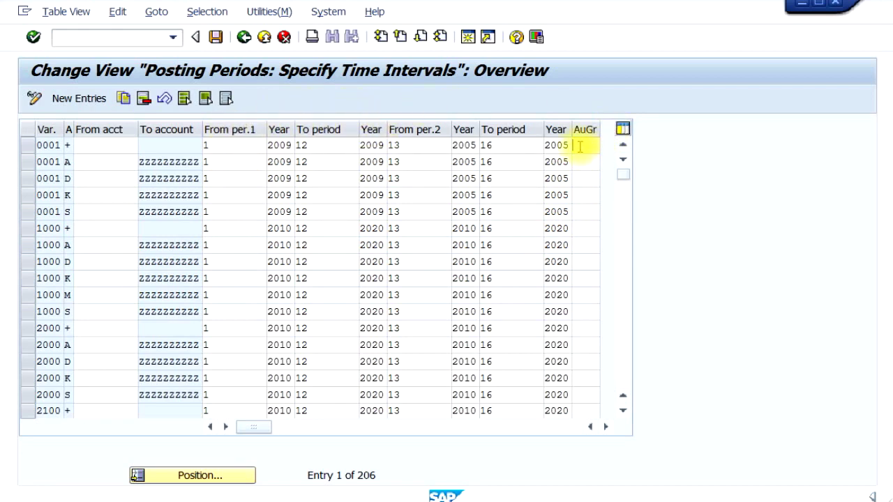
text(A123)
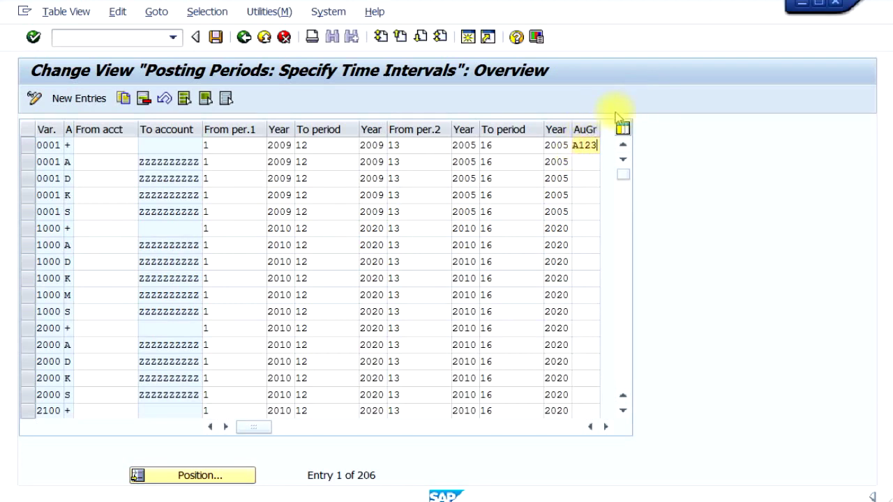
click(580, 149)
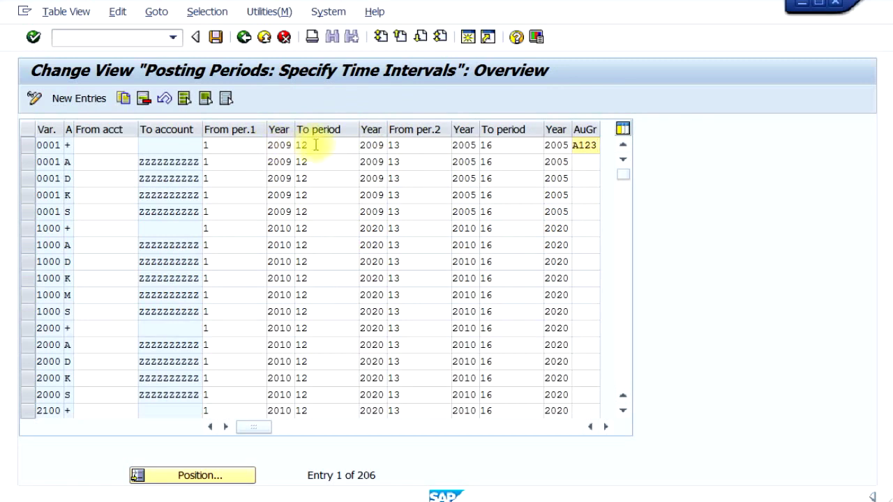
double_click(597, 146)
key(Delete)
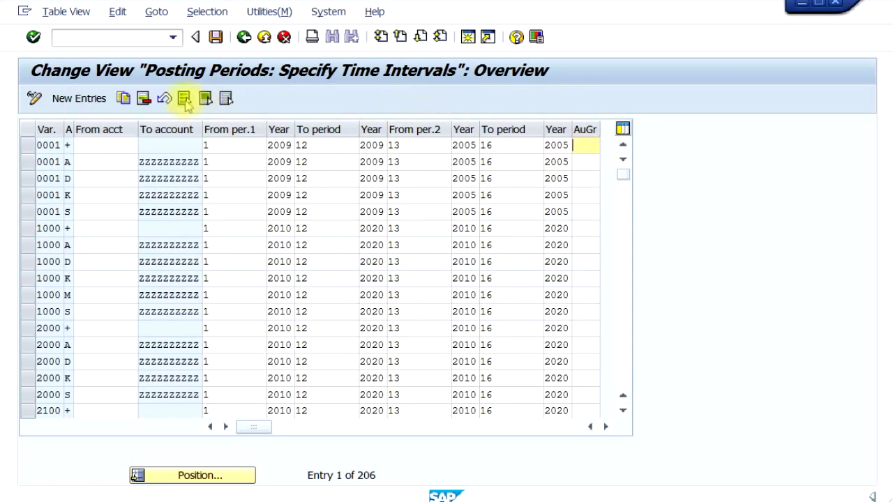
Copy all six entries of variant 1000 and set the variant of the copied + entry to ZPP1.
click(25, 230)
drag(25, 234, 32, 310)
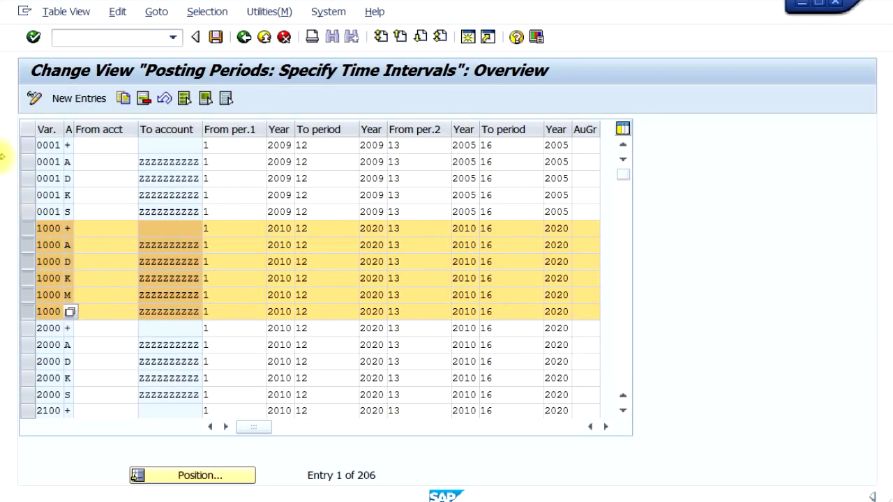
click(123, 102)
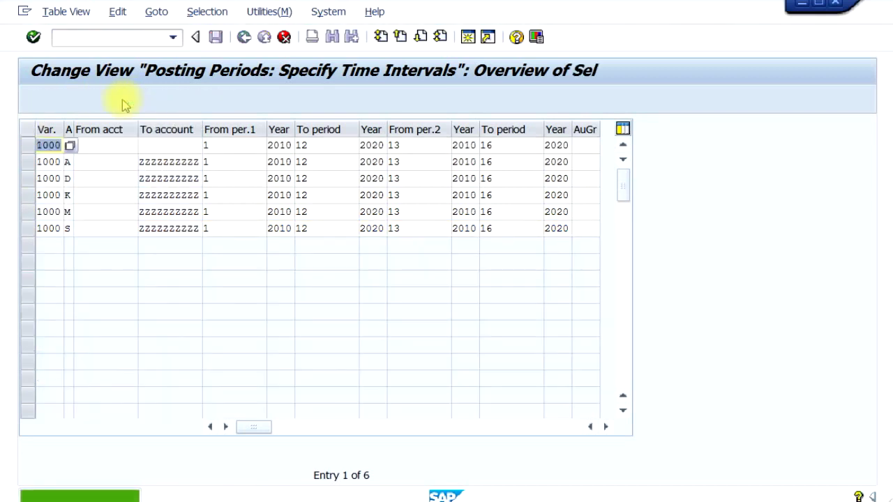
text(ZPP1)
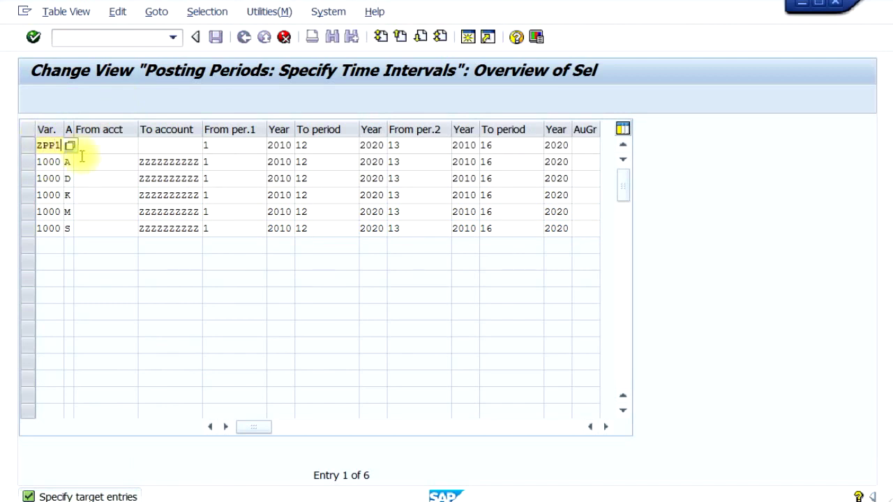
key(shift+Left)
key(shift+Left)
key(shift+Left)
key(shift+Left)
key(Down)
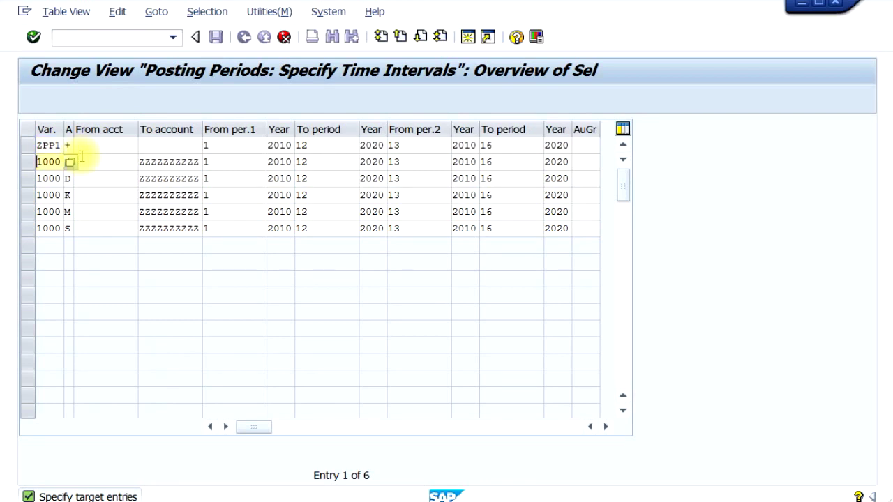
key(Down)
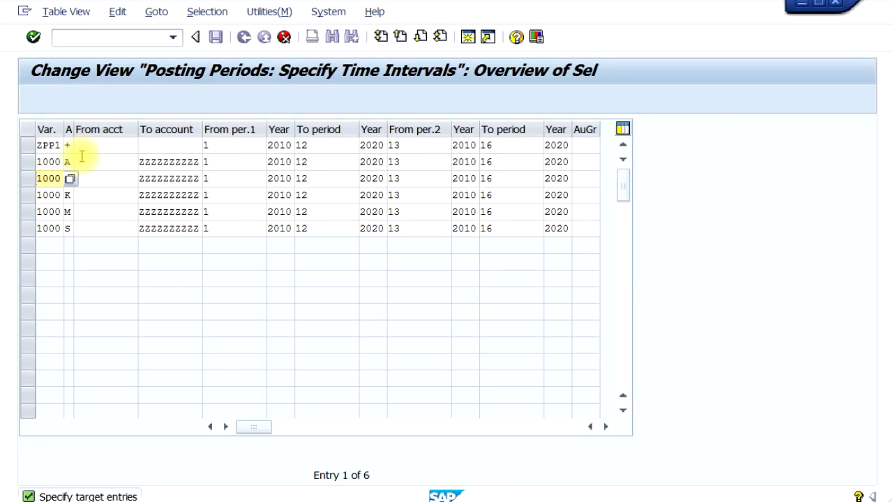
Set the variant to ZPP1 in the copied entries for account types A and D.
click(39, 162)
key(Delete)
key(Delete)
key(Delete)
key(Delete)
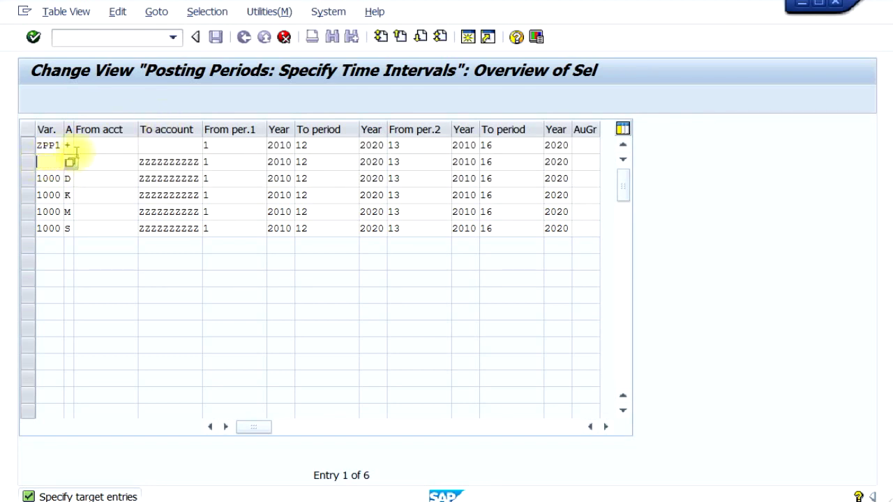
text(ZPP1)
key(Tab)
text(A)
key(Down)
key(BackSpace)
key(BackSpace)
key(BackSpace)
key(BackSpace)
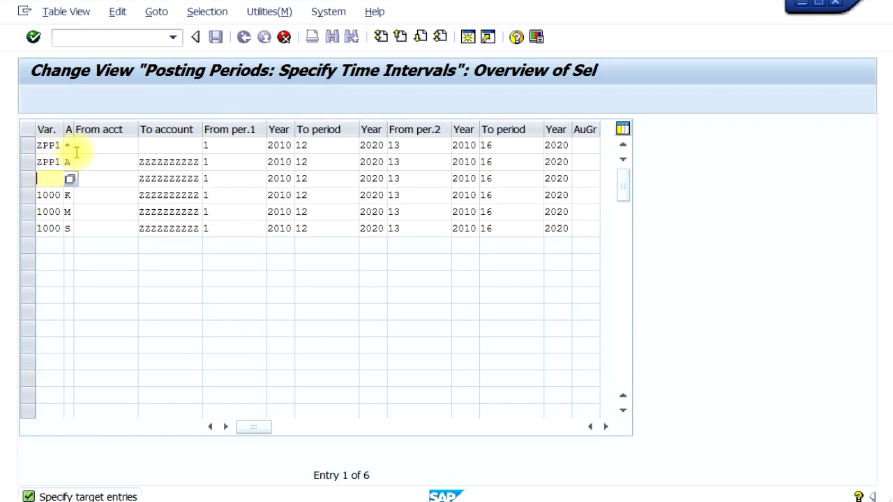
text(ZPP1)
Set the variant to ZPP1 in the copied entries for account types K and M.
key(Down)
key(Delete)
key(Delete)
key(Delete)
key(Delete)
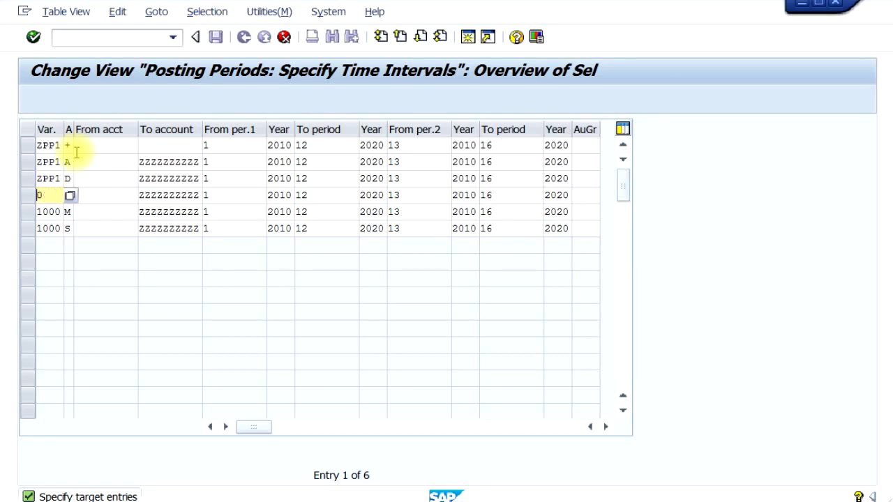
text(ZPP1)
key(Down)
key(Delete)
key(Delete)
key(Delete)
key(Delete)
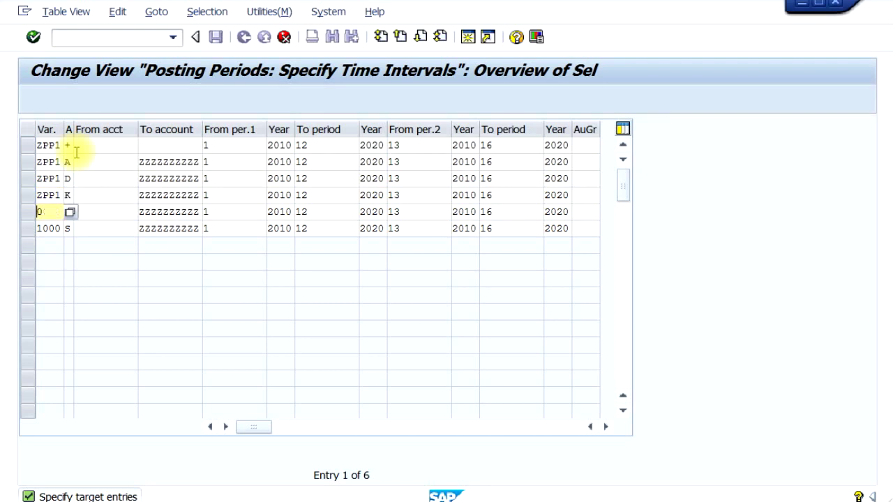
text(ZPP1)
Set the variant to ZPP1 in the copied entry for account type S.
key(Down)
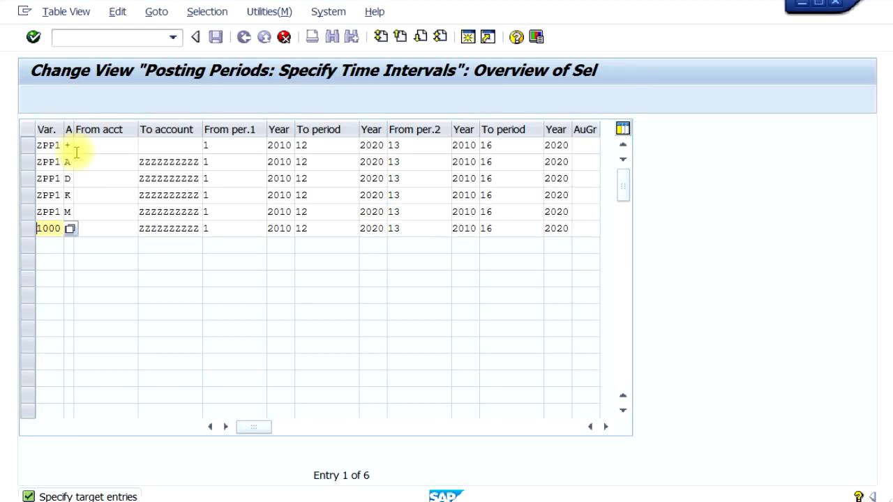
key(Delete)
key(Delete)
key(Delete)
key(Delete)
text(ZPP1)
text(S)
click(104, 161)
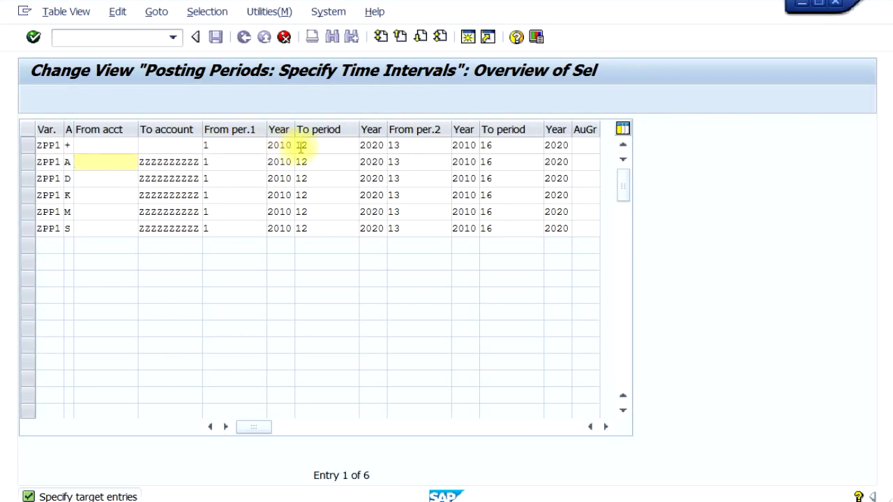
Set the end year of the first period interval to 2018 in all six ZPP1 entries.
drag(371, 145, 396, 148)
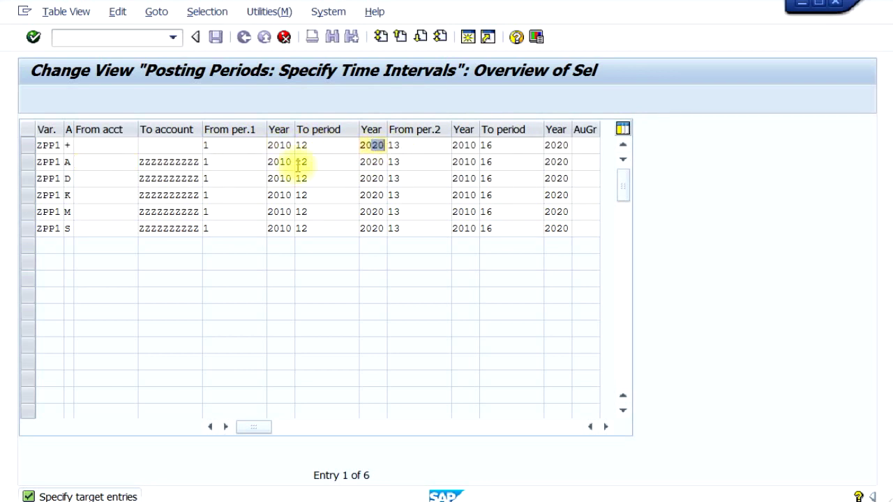
text(18)
key(Down)
key(BackSpace)
key(BackSpace)
text(18)
key(Down)
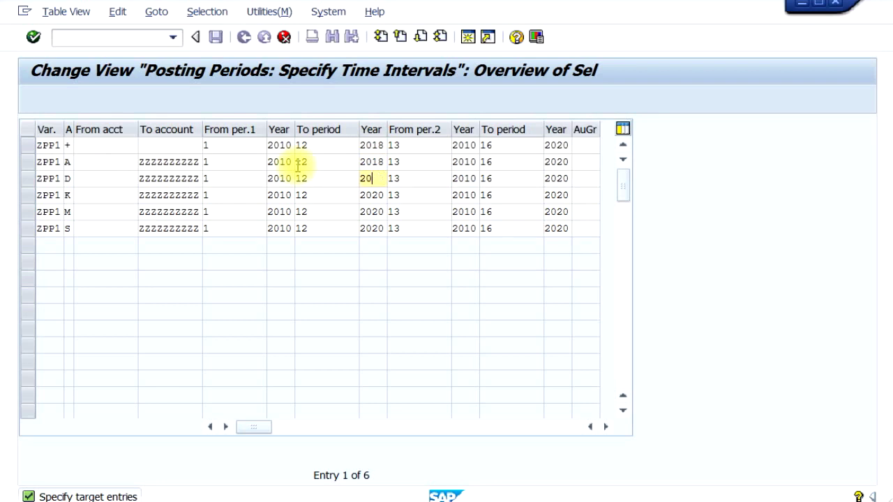
text(18)
key(Down)
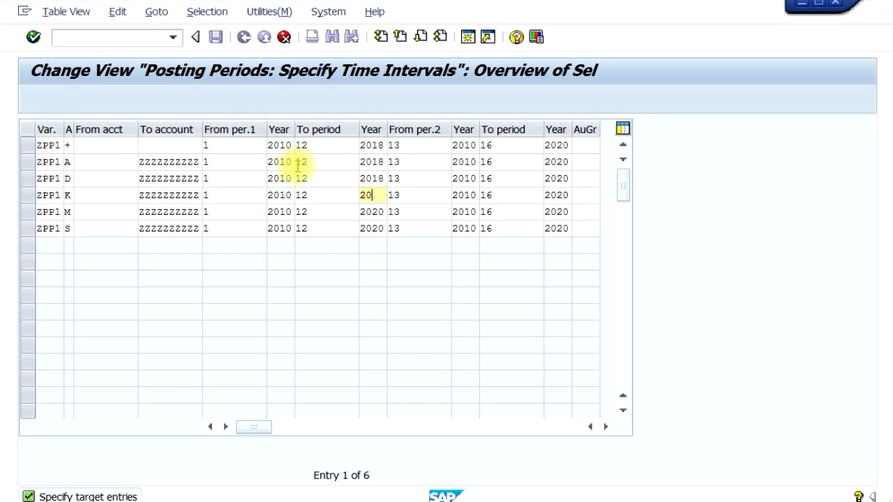
text(18)
key(Down)
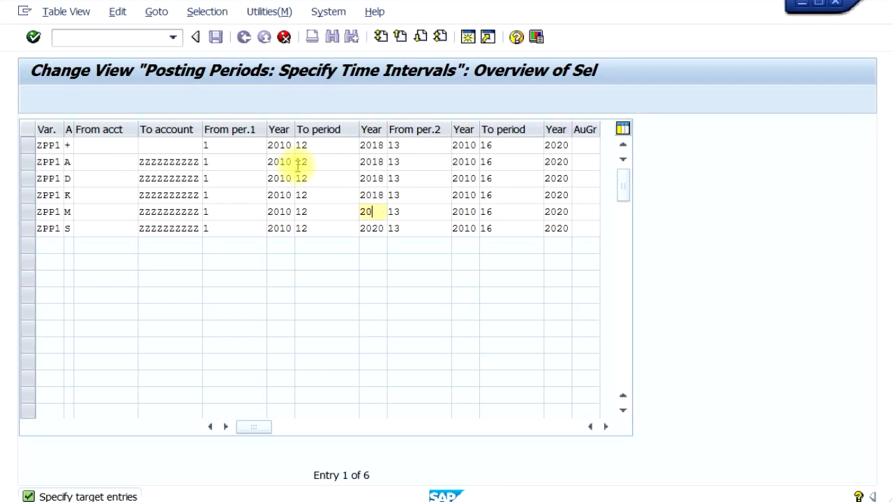
text(18)
key(Down)
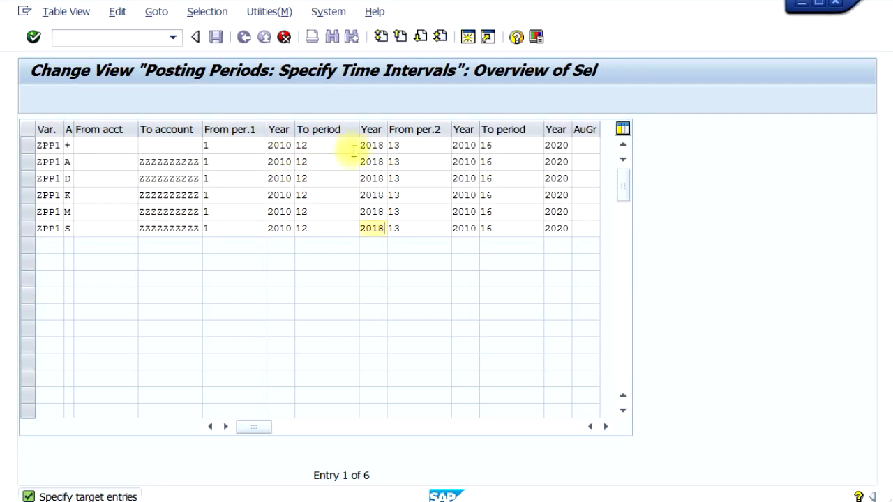
click(440, 144)
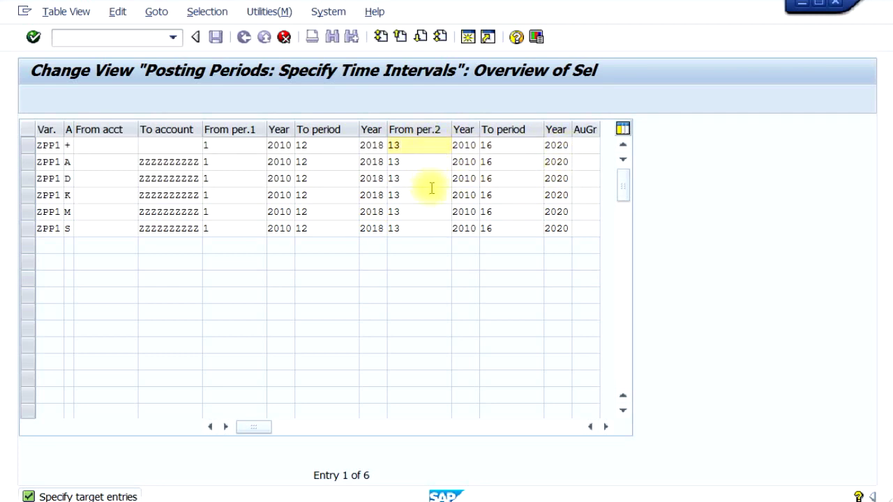
Set the starting period of the first interval to 12 in all six ZPP1 entries.
click(209, 145)
text(12)
key(Down)
text(12)
key(BackSpace)
key(BackSpace)
key(BackSpace)
text(12)
key(Down)
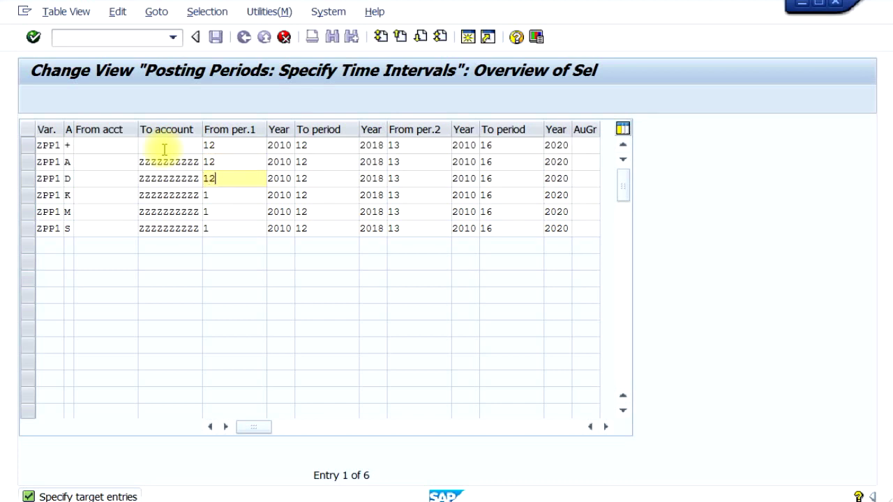
key(Down)
key(Down)
text(12)
key(Down)
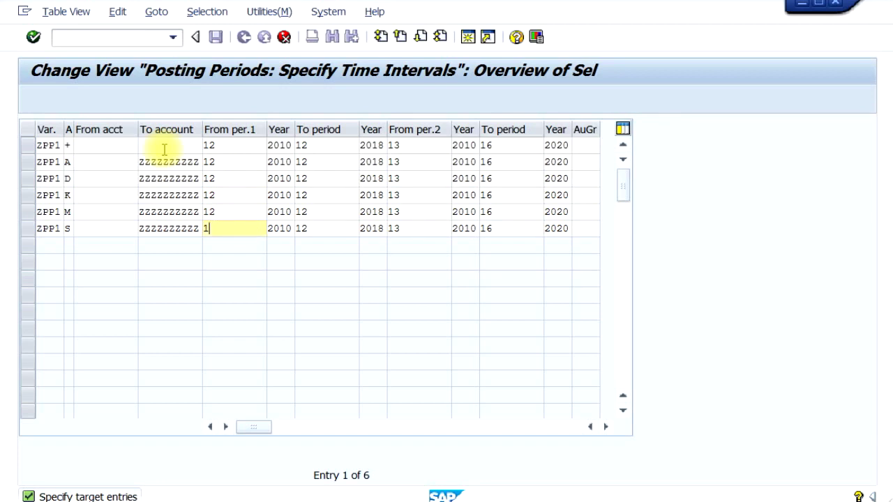
text(12)
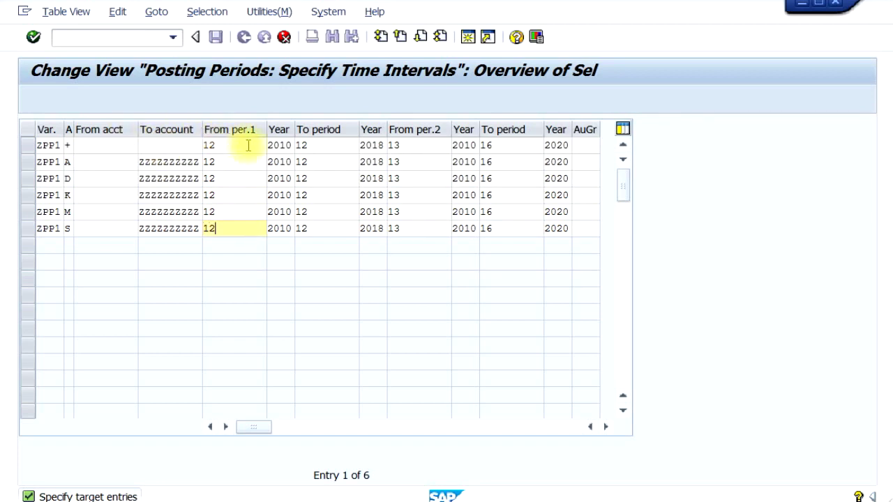
Set the start year of the first period interval to 2018 in all six ZPP1 entries.
click(290, 145)
text(8)
key(Down)
key(BackSpace)
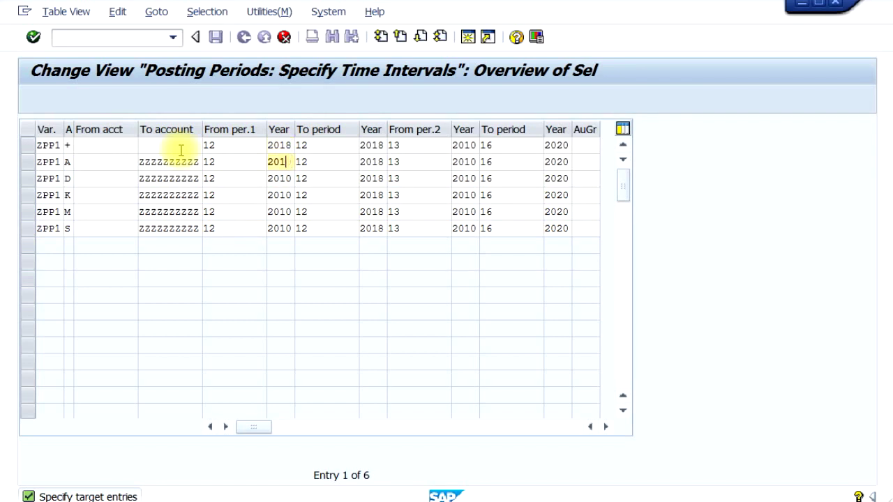
key(Down)
key(BackSpace)
text(8)
key(Down)
key(BackSpace)
key(Down)
key(Up)
text(8)
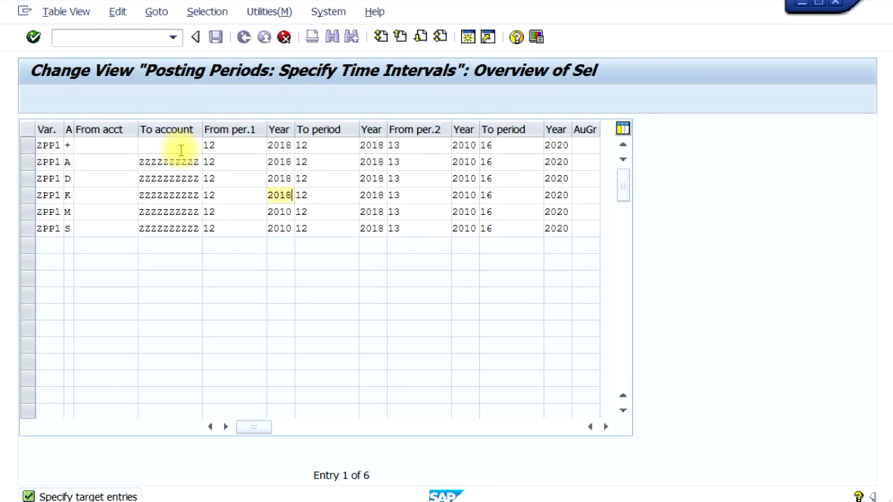
key(Down)
key(Down)
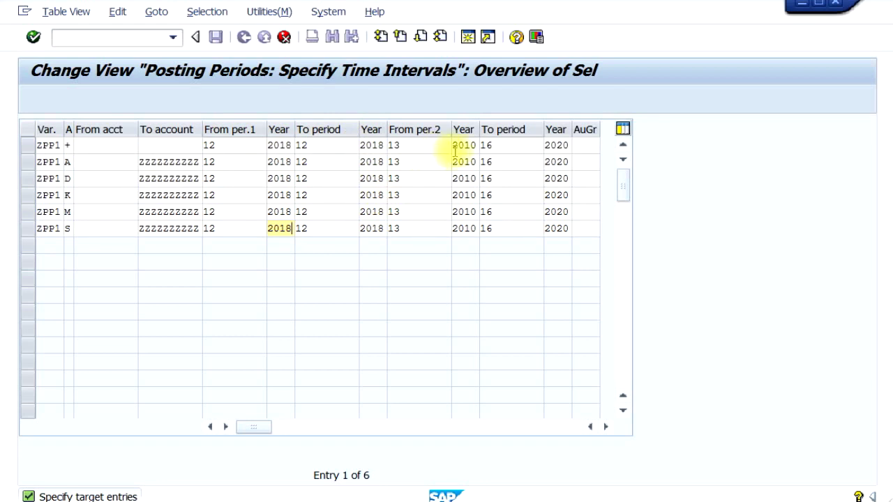
click(371, 228)
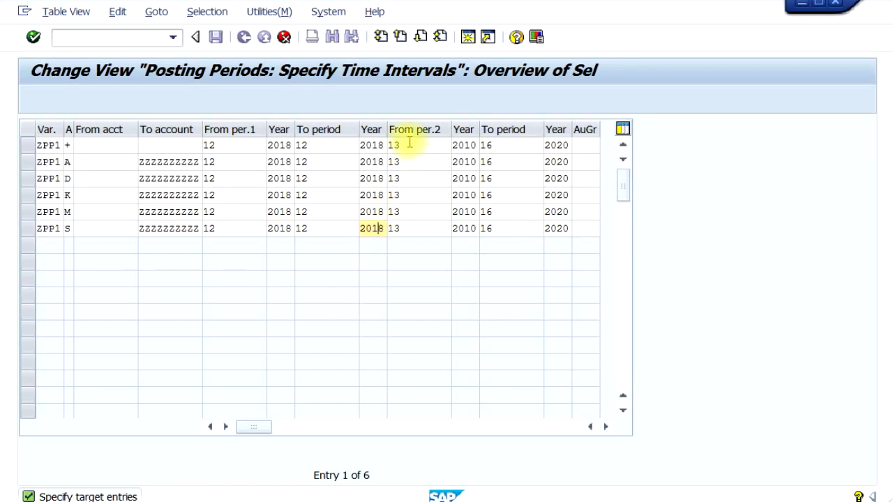
Set the second interval to start and end at period 1 of 2019 in all six ZPP1 entries.
drag(398, 145, 369, 146)
text(1)
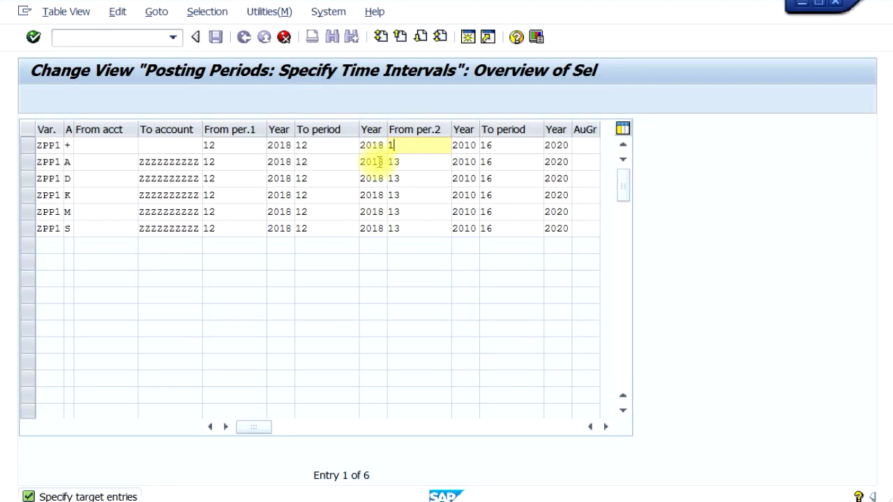
key(Tab)
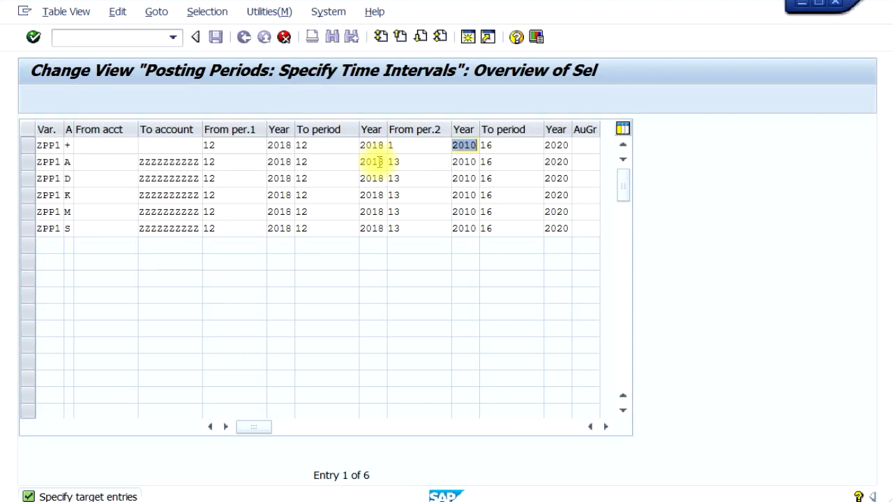
text(2019)
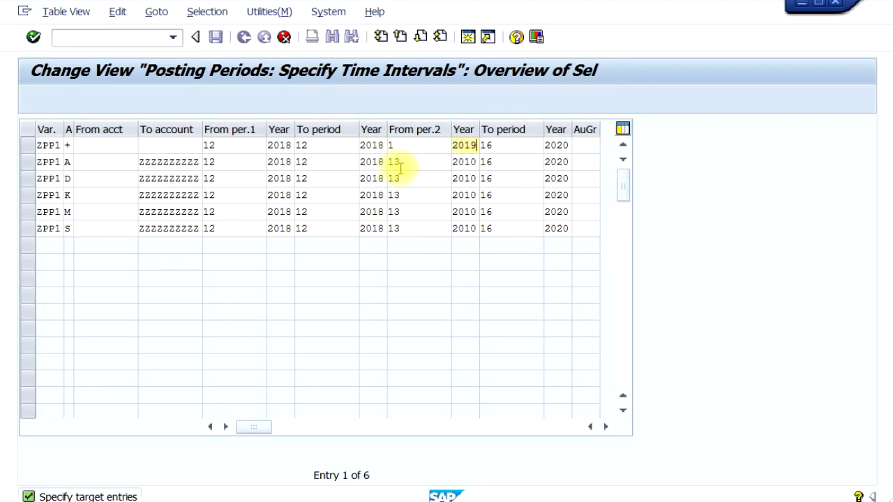
key(Down)
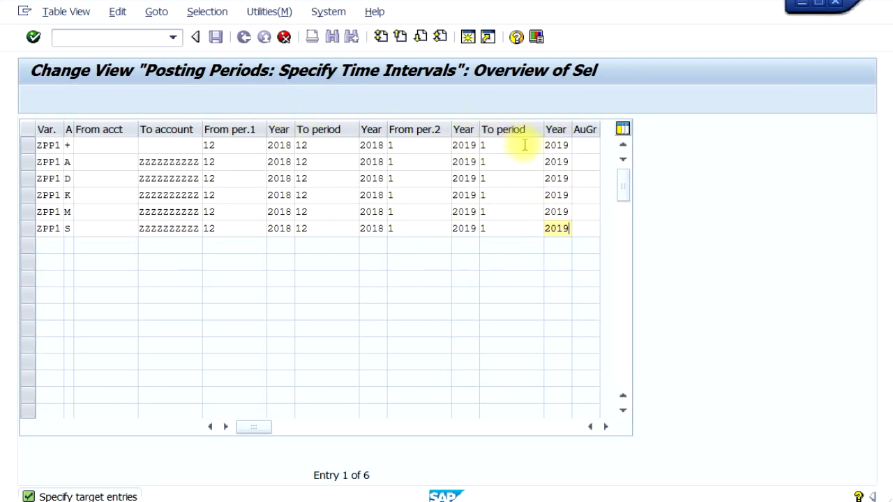
Enter authorization group AA11 in all six ZPP1 entries.
click(589, 145)
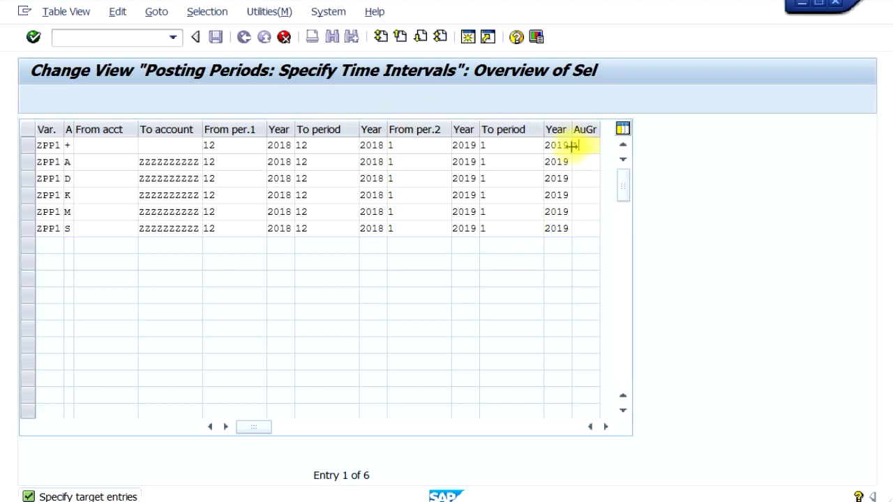
key(Down)
text(AA)
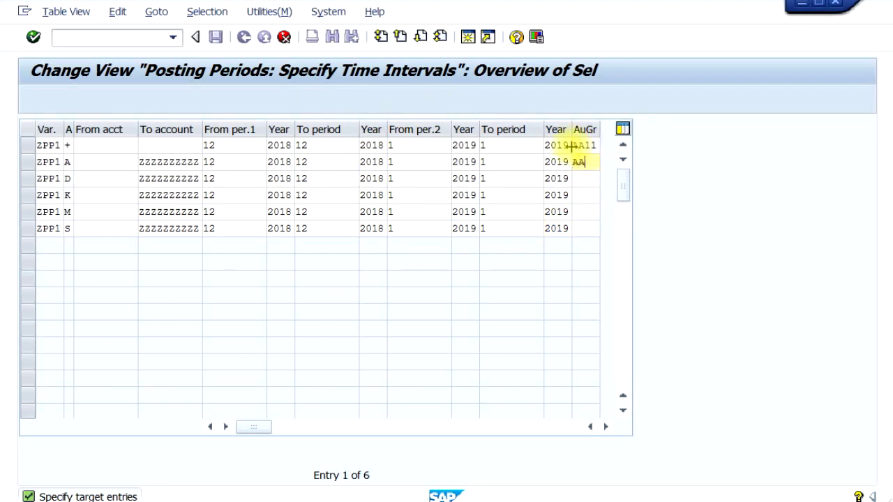
key(Down)
text(A)
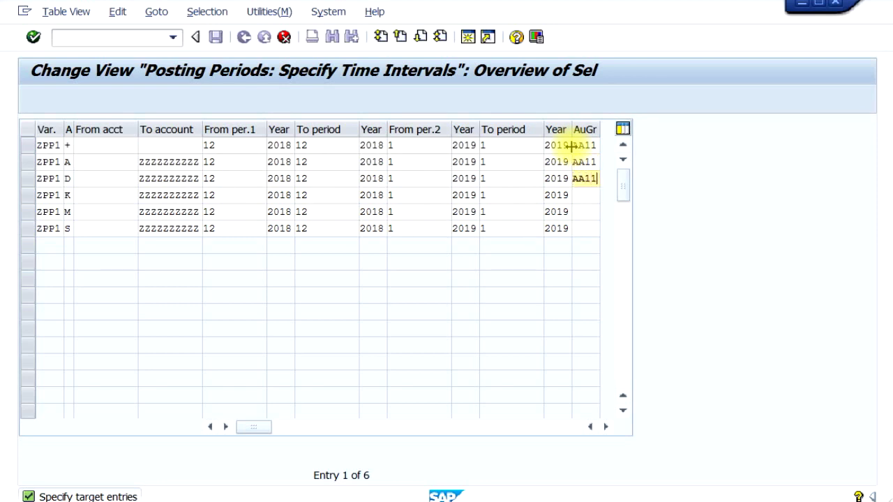
key(Down)
key(Down)
text(AA)
key(Down)
text(AA)
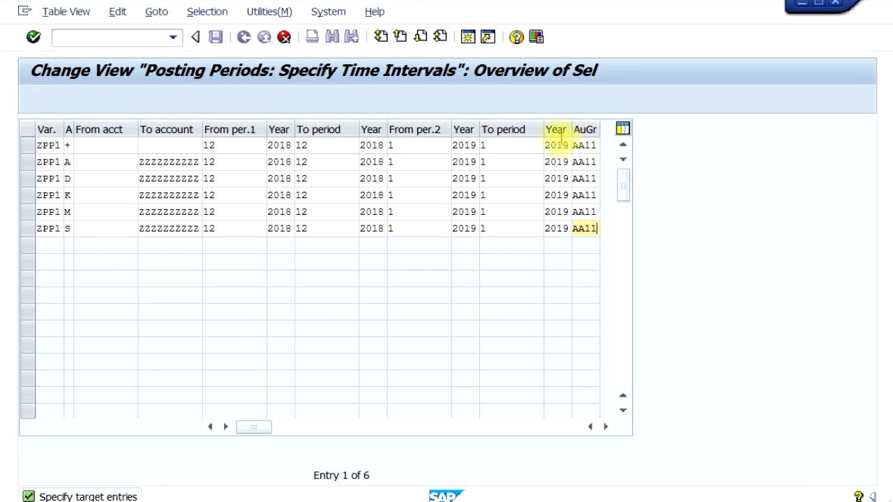
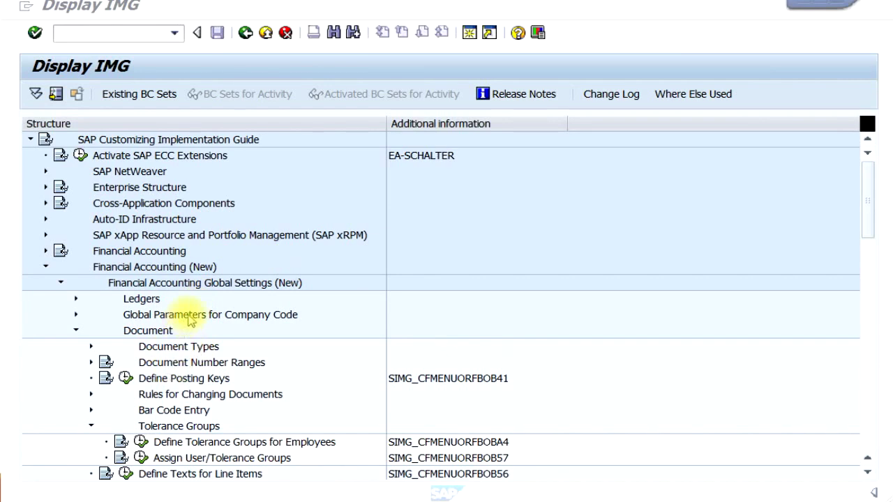
Open the Define Tolerance Groups for Employees activity under Document, Tolerance Groups in Financial Accounting Global Settings (New).
click(111, 269)
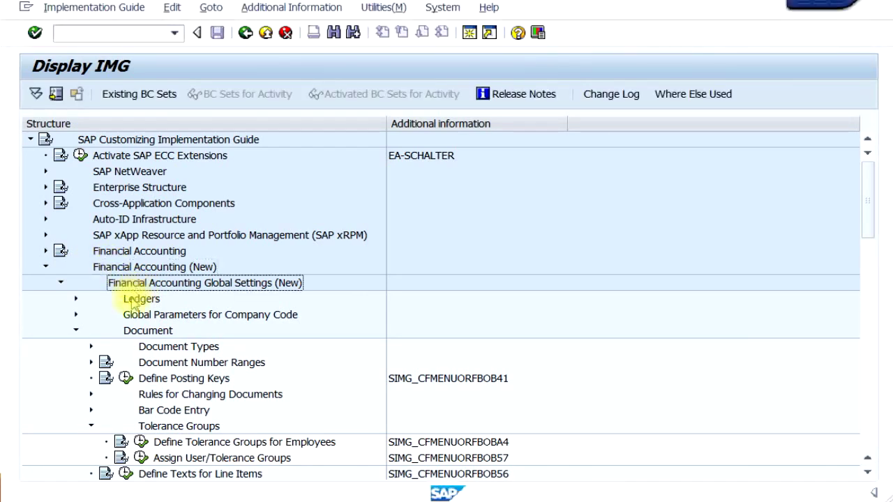
click(138, 330)
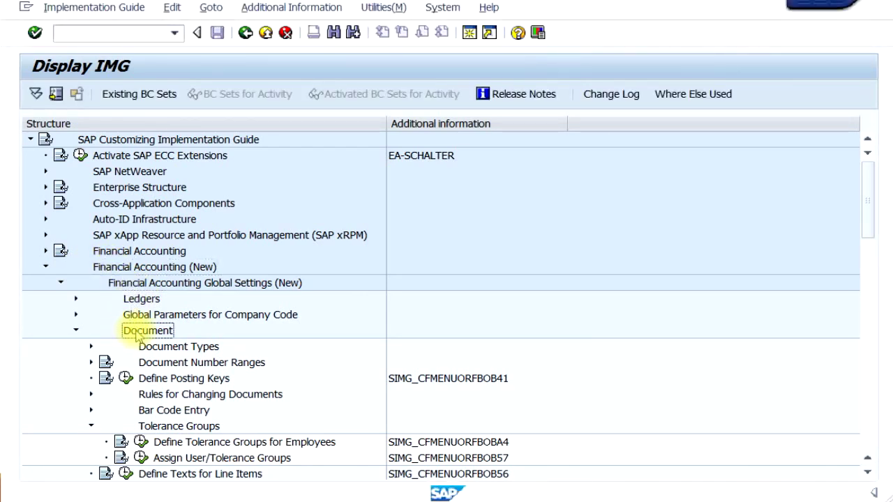
click(191, 428)
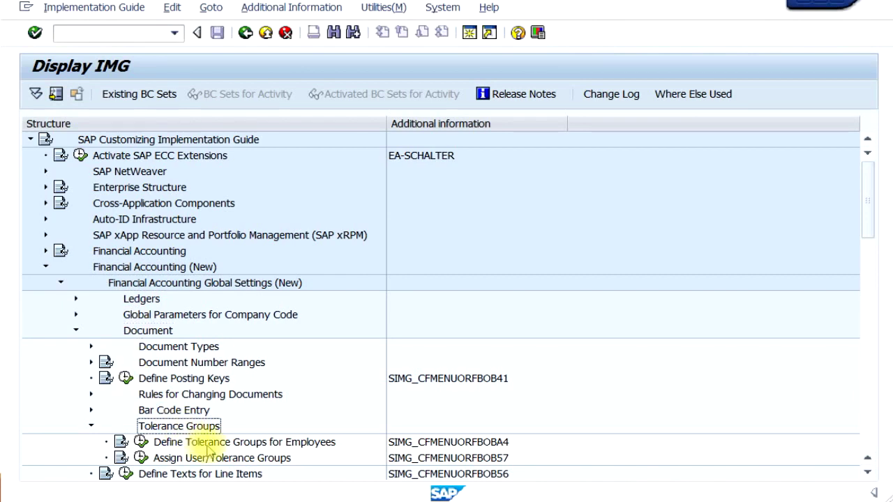
click(208, 443)
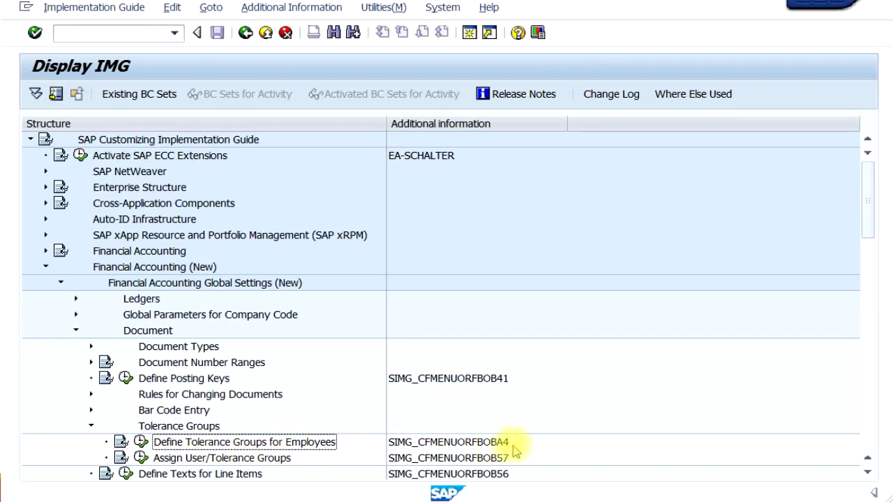
click(141, 442)
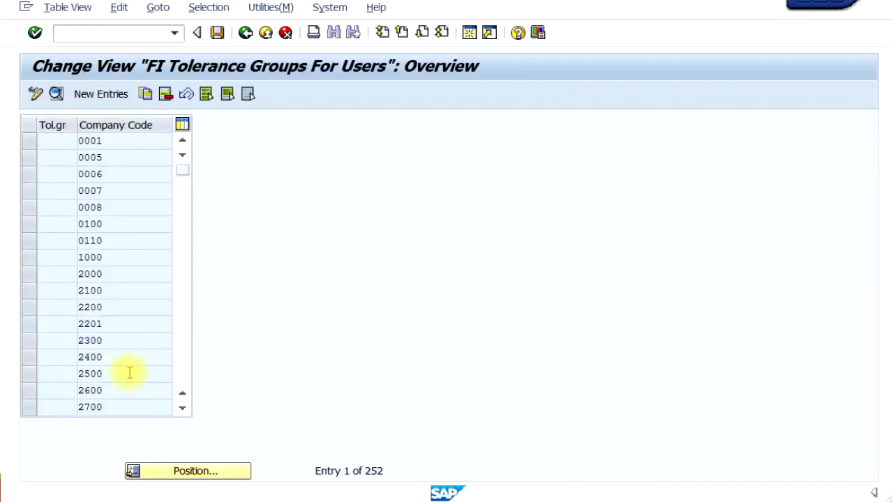
scroll(118, 336, down, 1)
scroll(118, 337, up, 1)
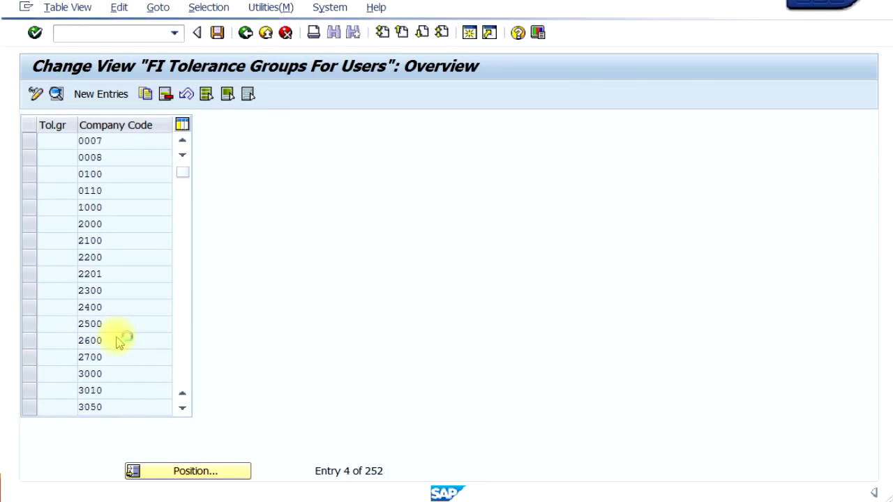
Start a new employee tolerance group entry with group ZEM1 and company code Z123.
click(98, 93)
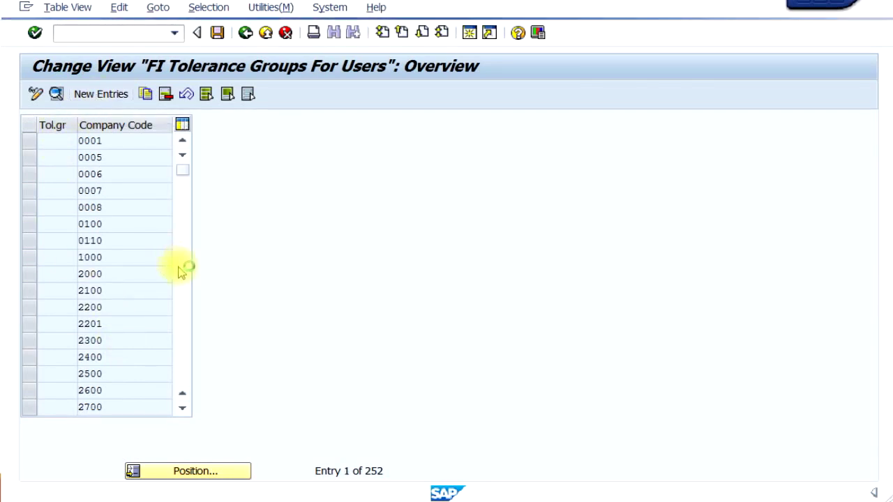
text(ZEM1)
key(Tab)
text(Z123)
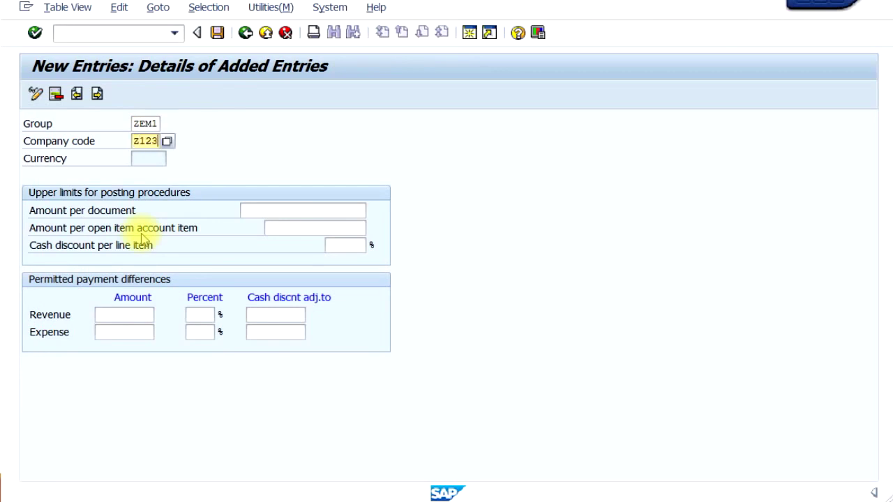
key(Return)
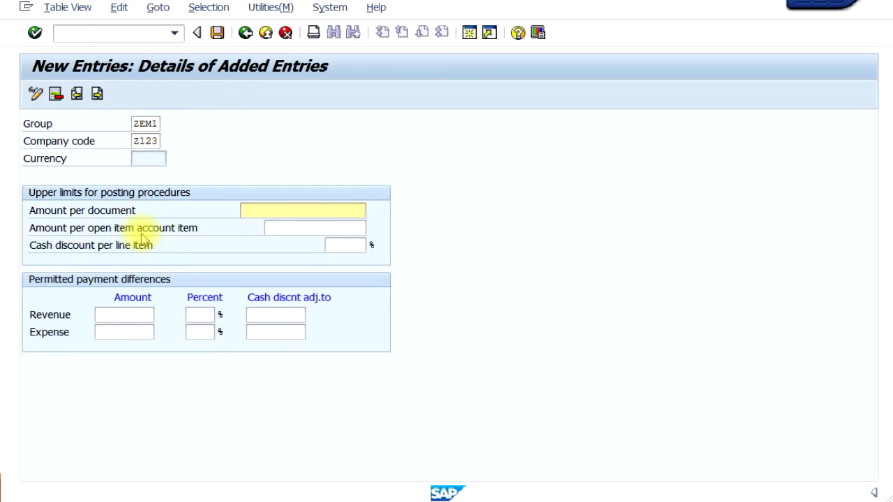
Set the upper limits to 10,000,000.00 per document, 1,000,000.00 per open item account item and 5% cash discount per line item.
text(1000,000.00)
key(Home)
key(Right)
text(,)
key(Tab)
text(1,000,000.00)
key(Tab)
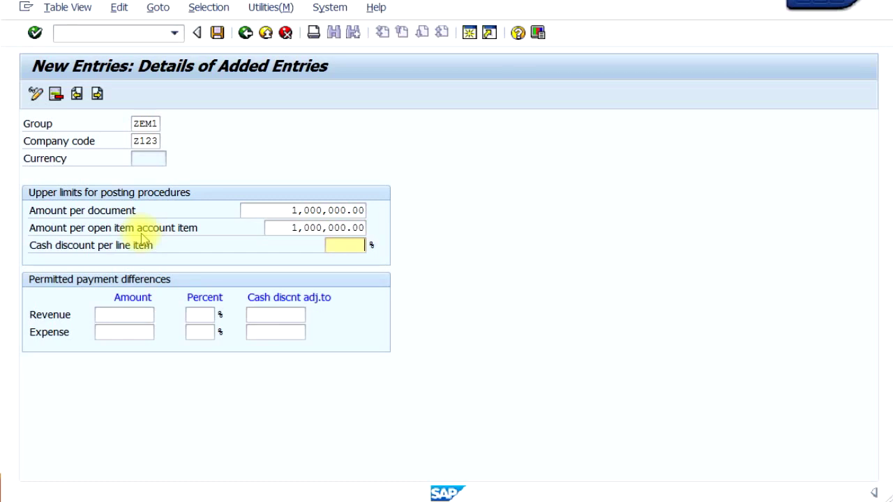
text(5)
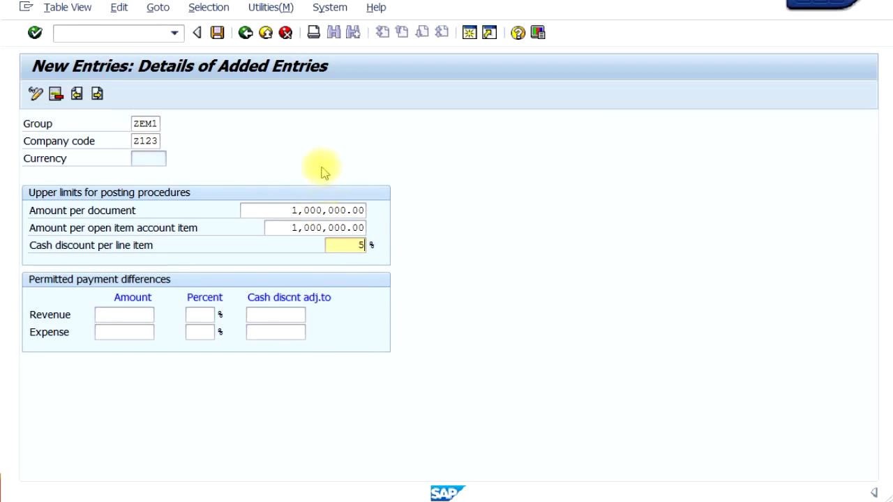
click(298, 210)
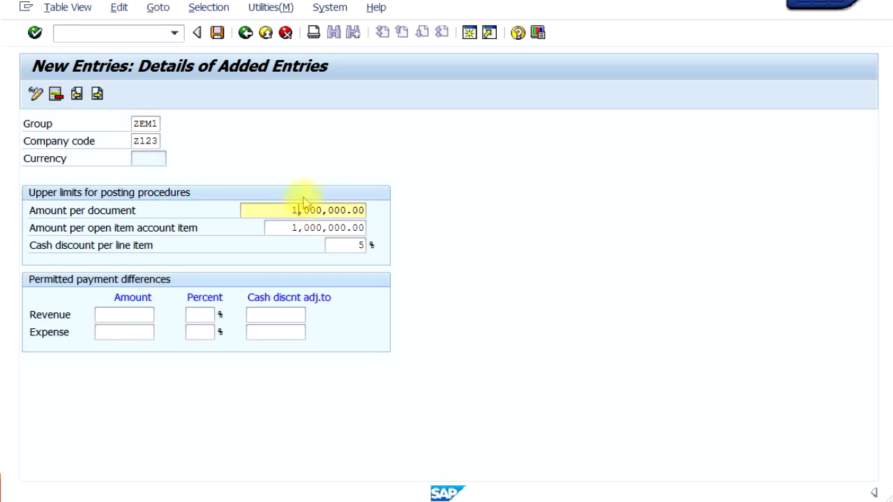
text(0)
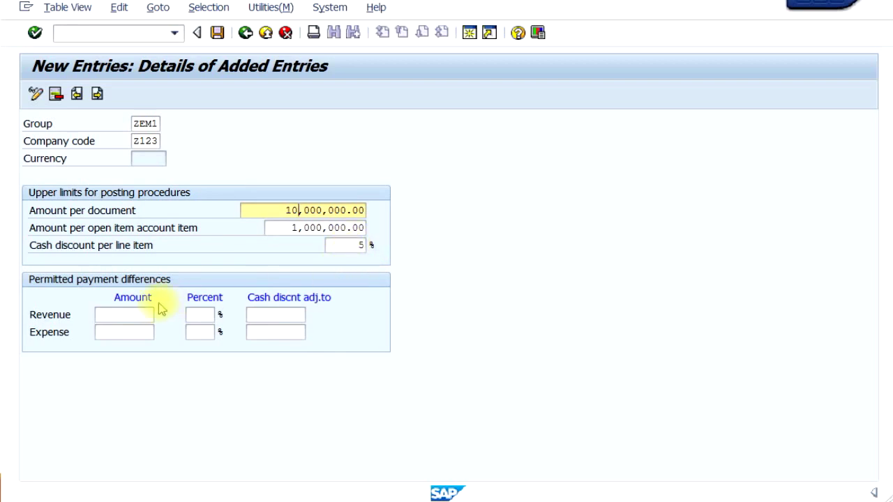
Set the permitted payment differences to an amount of 100 and 5 percent for both revenue and expense.
click(131, 315)
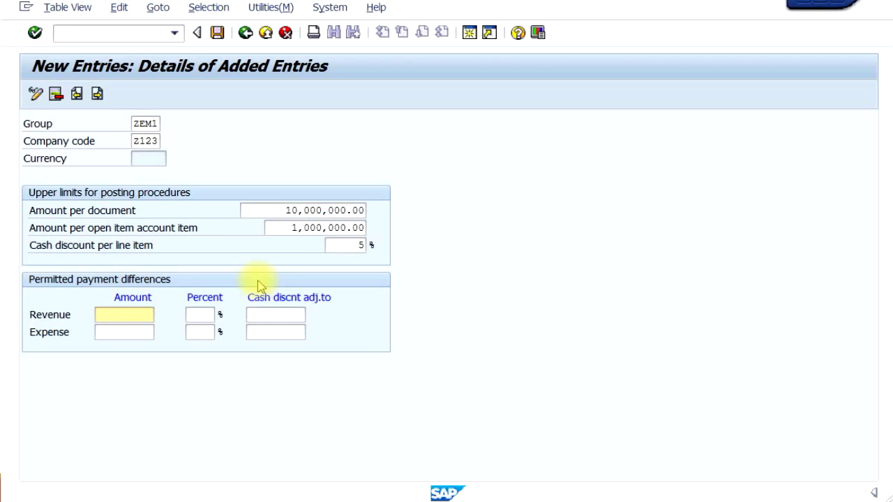
text(00)
key(Tab)
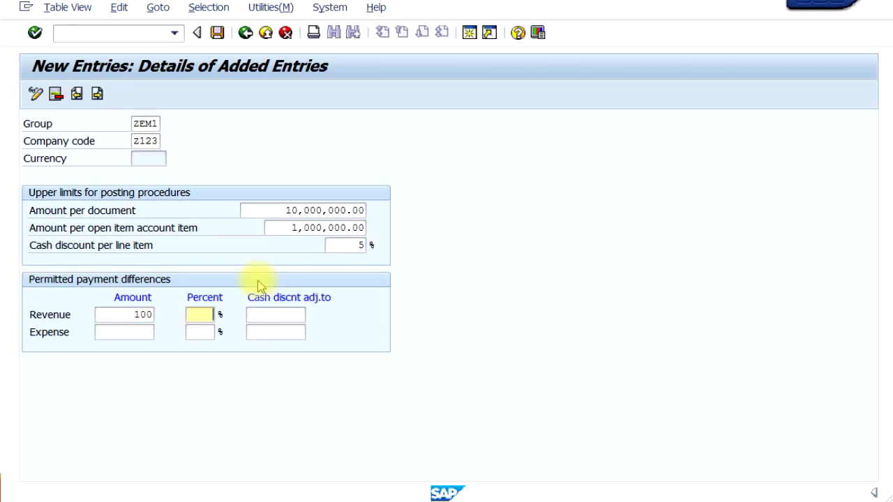
text(5)
key(Tab)
key(Tab)
text(100)
key(Tab)
text(5)
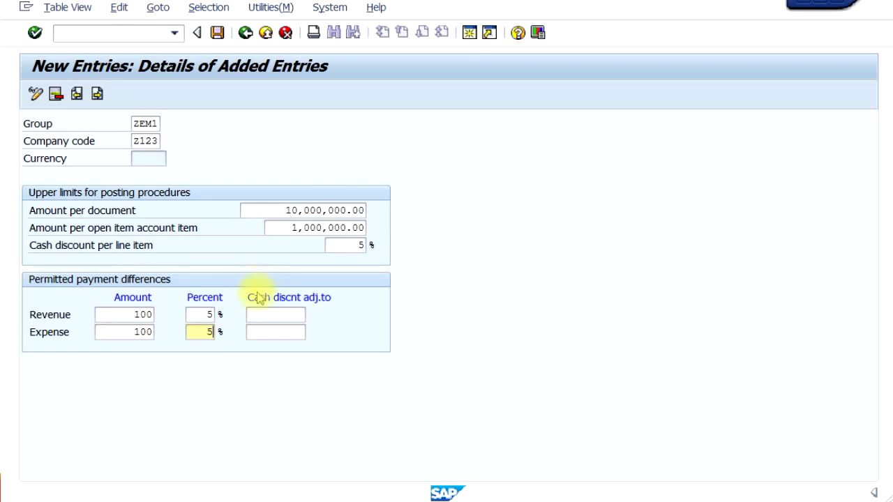
click(201, 331)
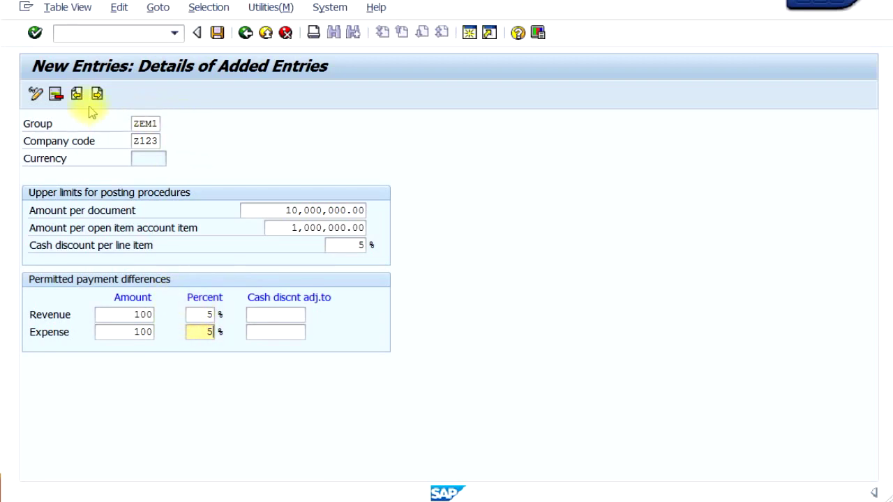
Save the ZEM1 tolerance group to the customizing request Z123 Create Company Code and return to the IMG structure.
click(218, 33)
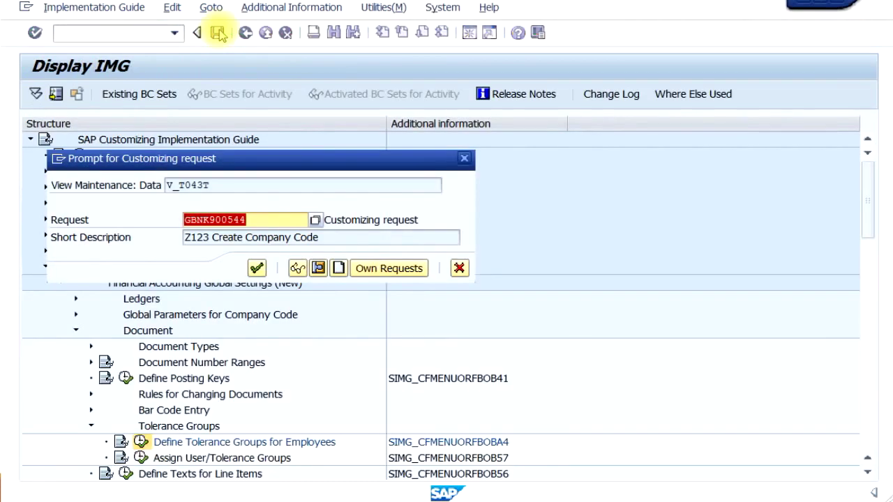
click(257, 268)
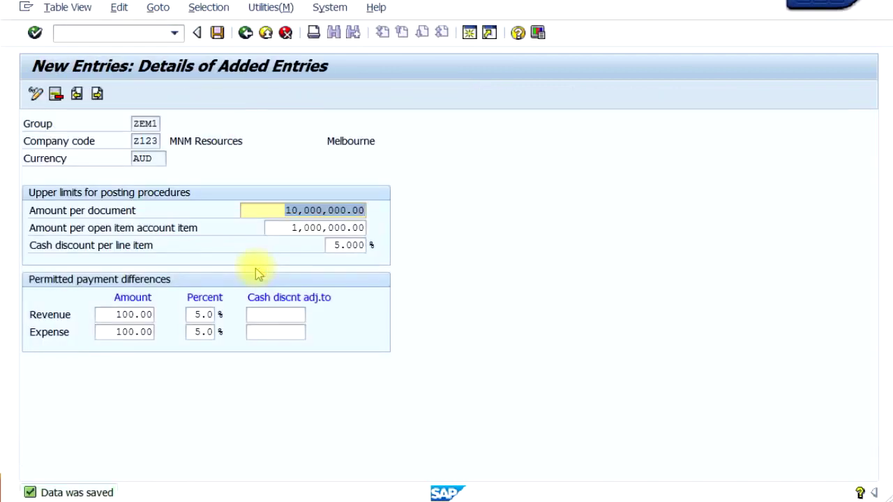
click(245, 35)
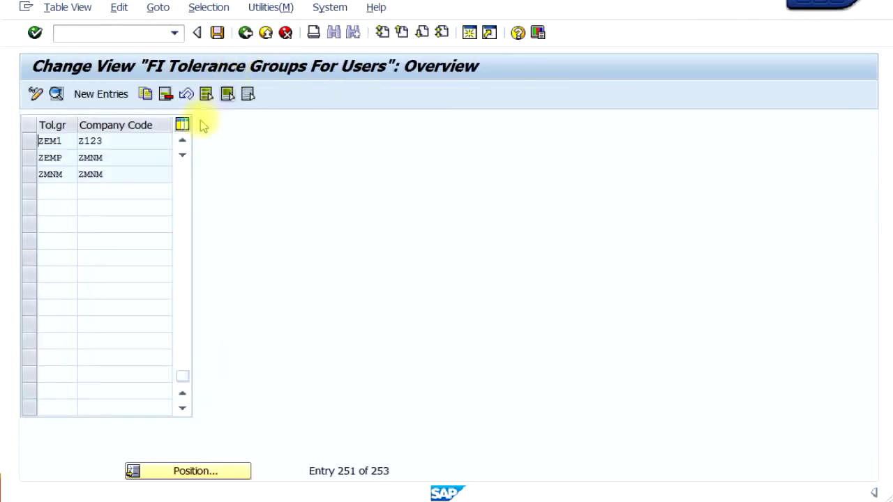
click(244, 33)
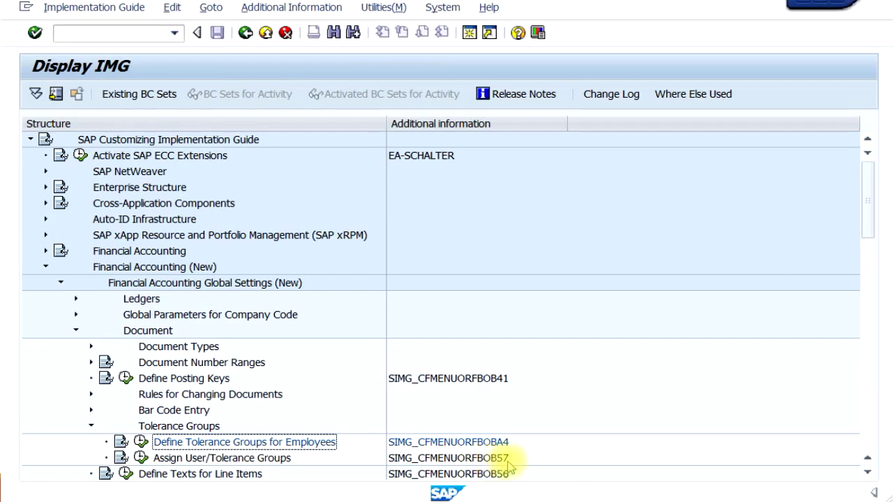
In the Assign User/Tolerance Groups activity, enter tolerance group ZEM1 for the last listed user, who has no group.
click(140, 458)
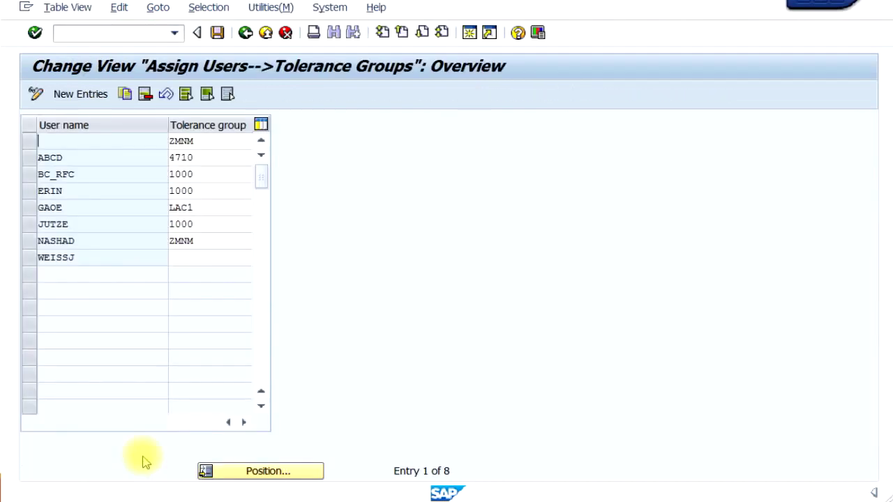
click(198, 258)
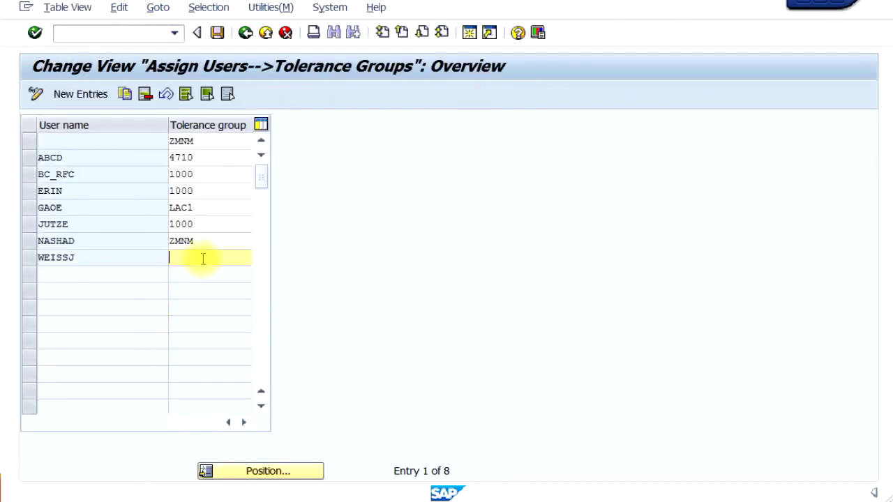
click(195, 259)
text(ZEM1)
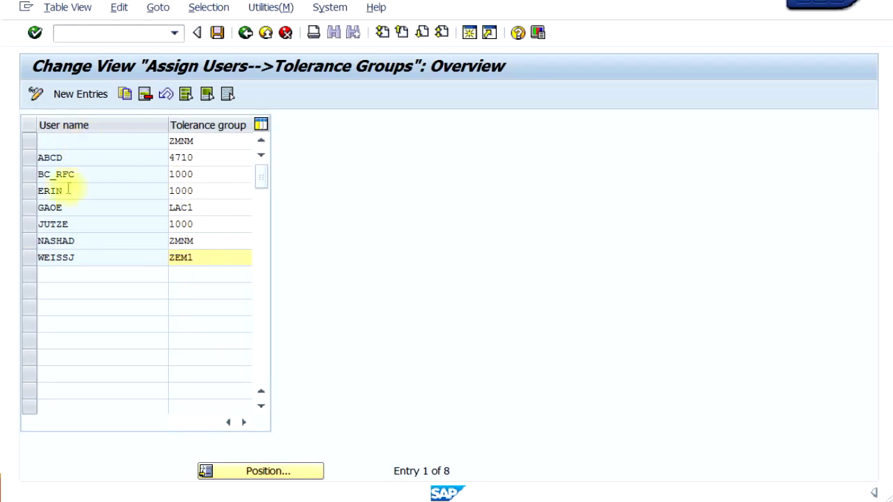
Save the user's tolerance group assignment to the Z123 Create Company Code request and return to the IMG structure.
click(218, 33)
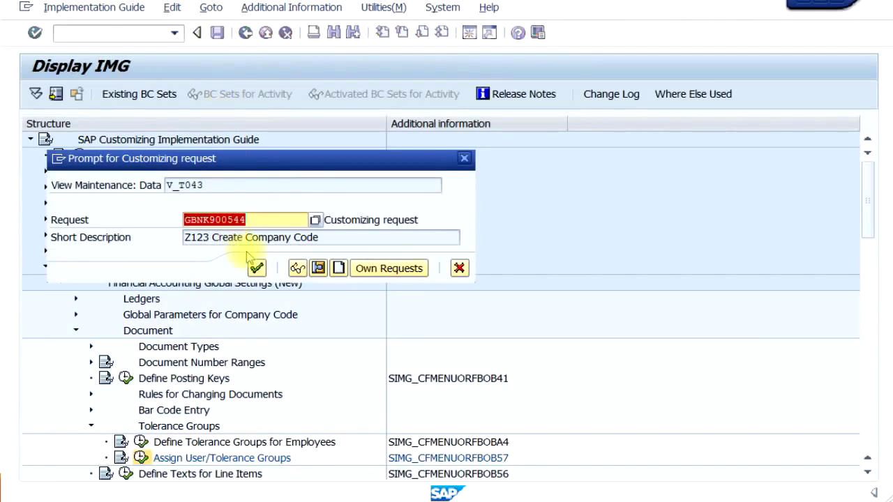
click(257, 269)
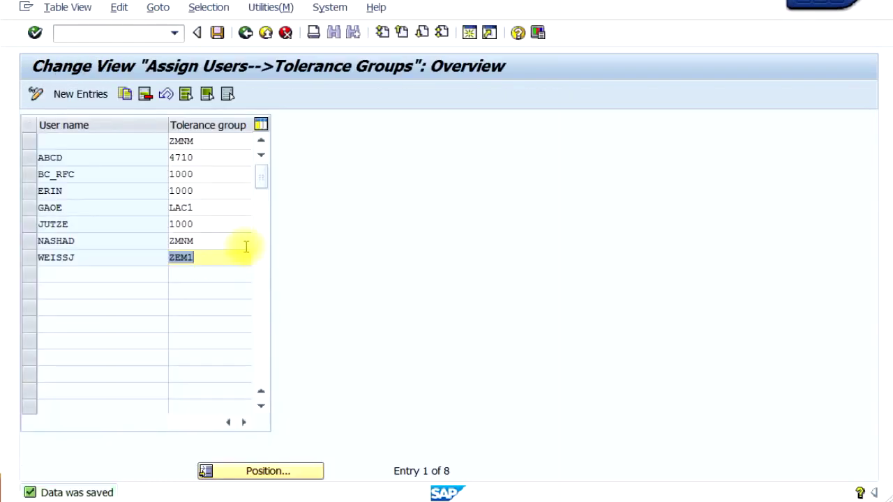
click(245, 33)
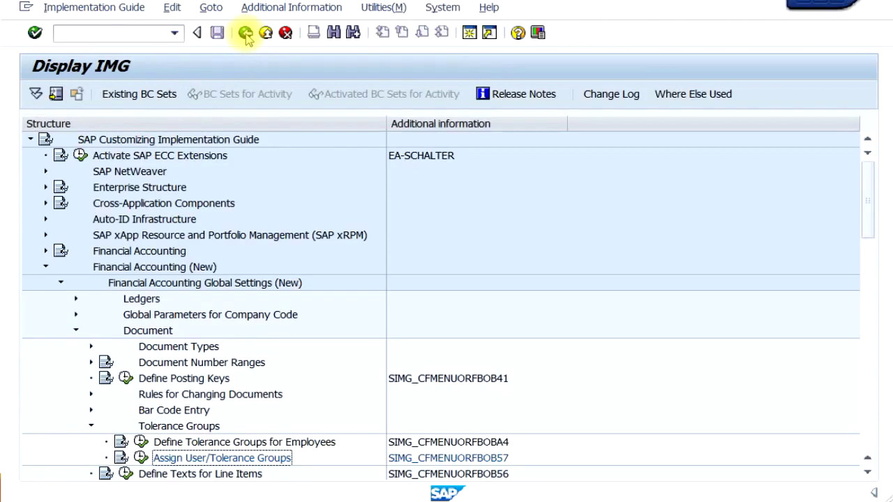